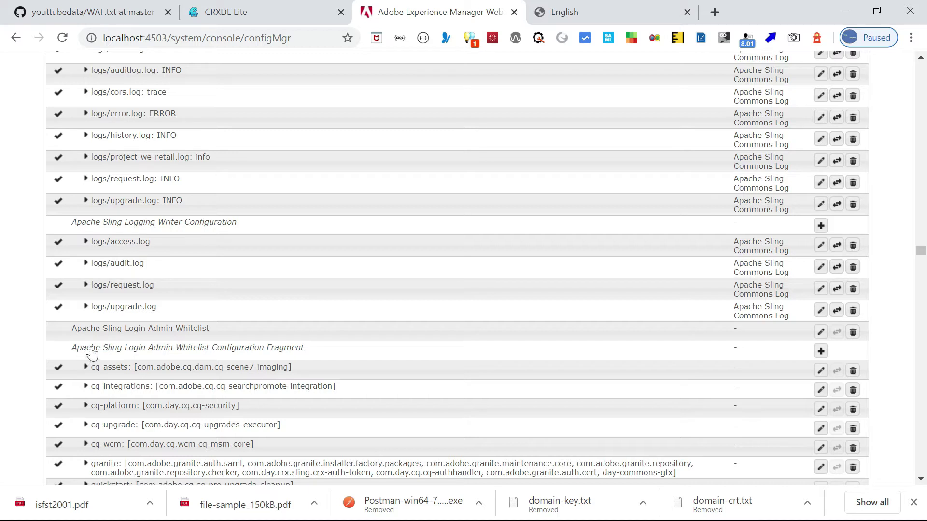
Step: Bring up a new Apache Sling Logging Writer Configuration form, dismiss it, and reopen it with defaults
{"action": "double_click", "coordinate": [922, 58]}
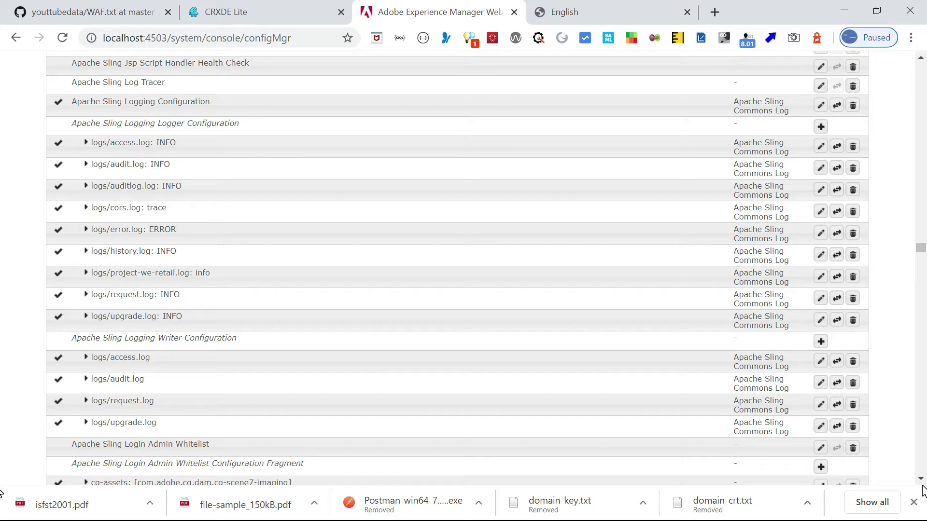
{"action": "left_click", "coordinate": [921, 478]}
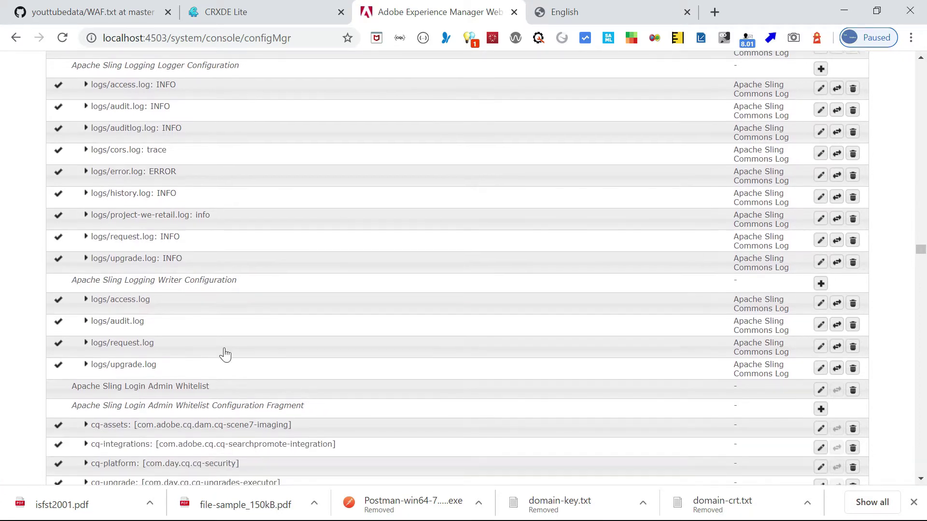
{"action": "left_click", "coordinate": [820, 283]}
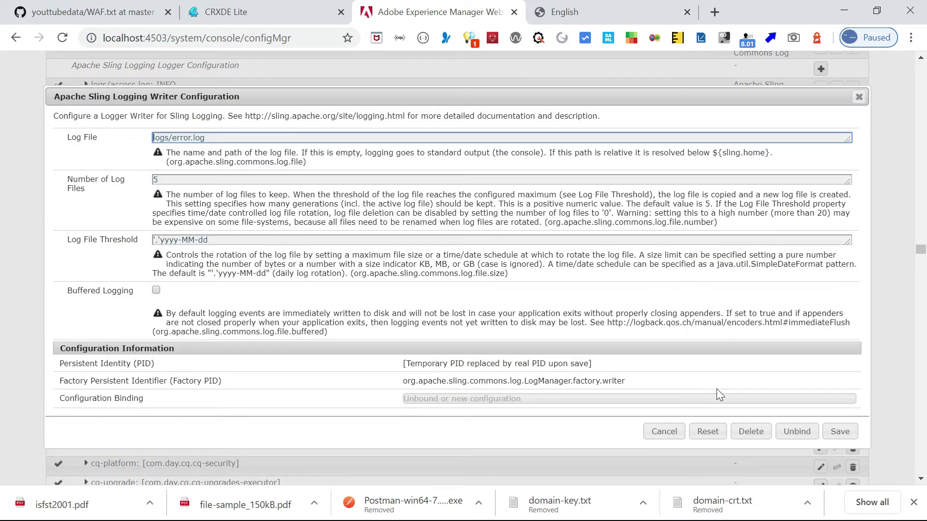
{"action": "left_click", "coordinate": [665, 431]}
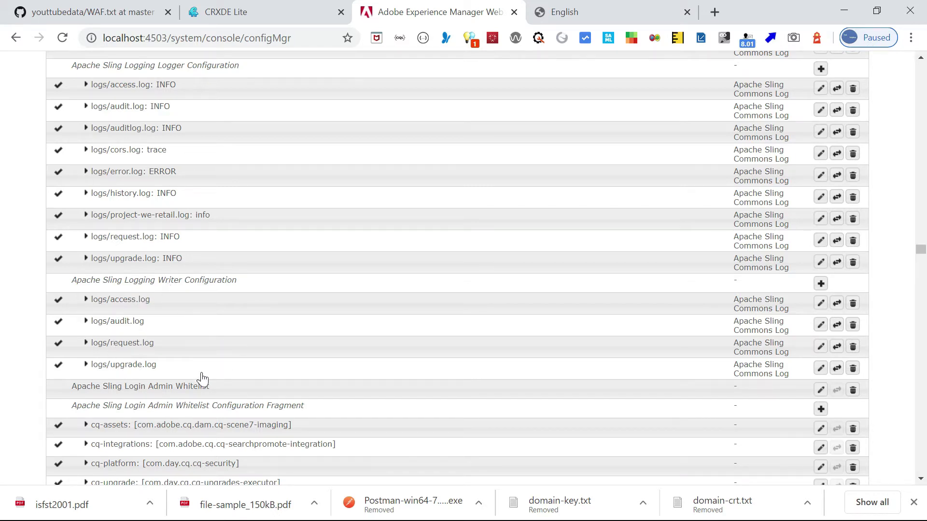
{"action": "left_click", "coordinate": [821, 284]}
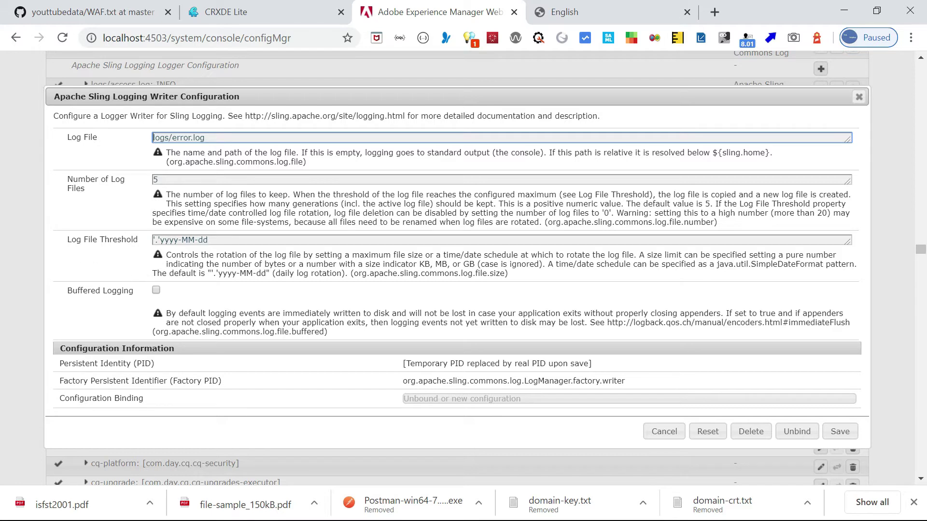
{"action": "left_click_drag", "start_coordinate": [227, 240], "coordinate": [159, 240]}
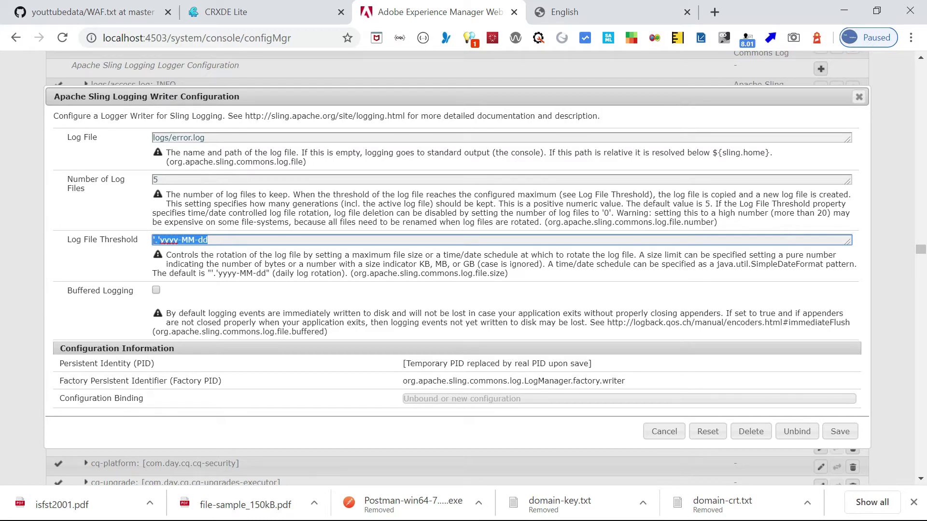
{"action": "left_click_drag", "start_coordinate": [420, 264], "coordinate": [475, 264]}
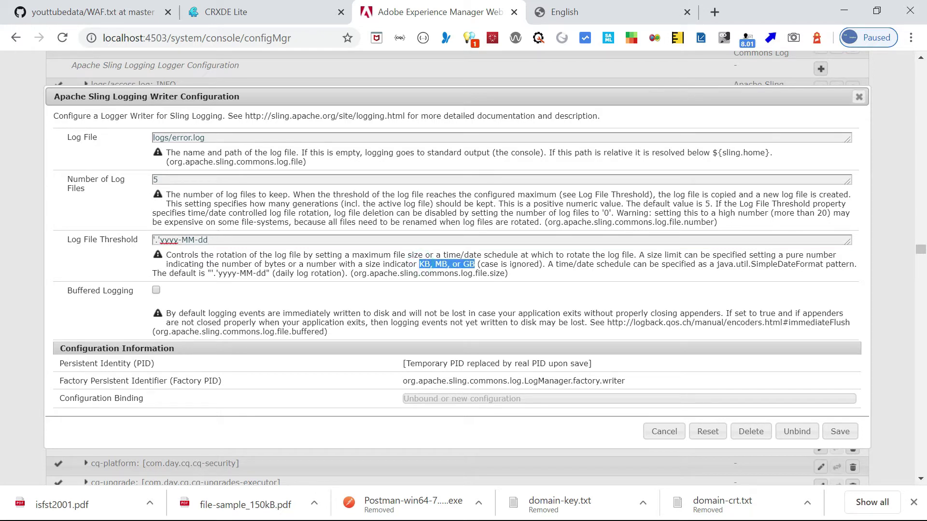
{"action": "left_click_drag", "start_coordinate": [212, 239], "coordinate": [125, 230]}
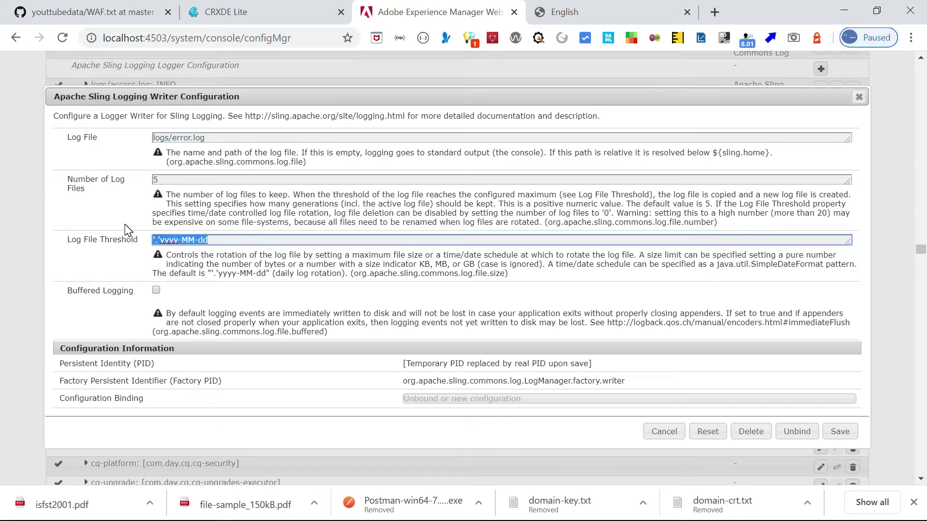
{"action": "type", "text": "5"}
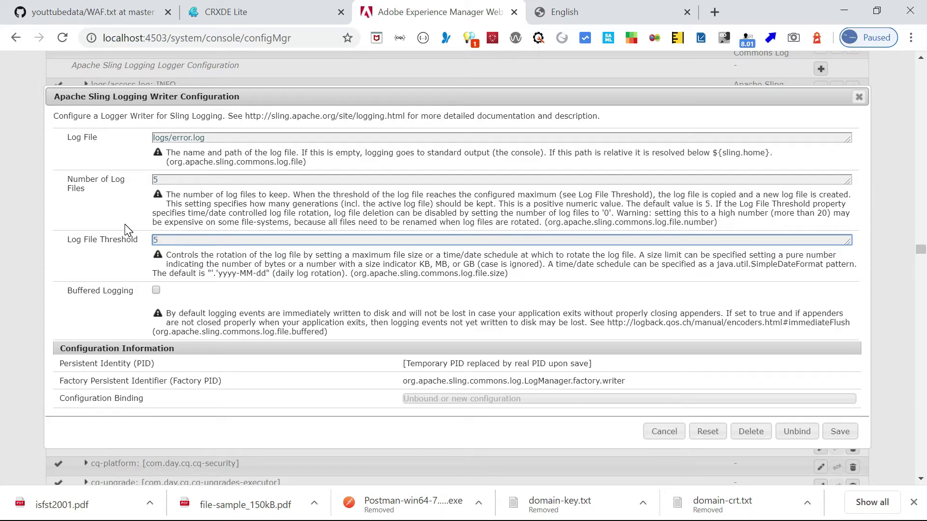
{"action": "type", "text": "KB"}
{"action": "key", "text": "ctrl+z"}
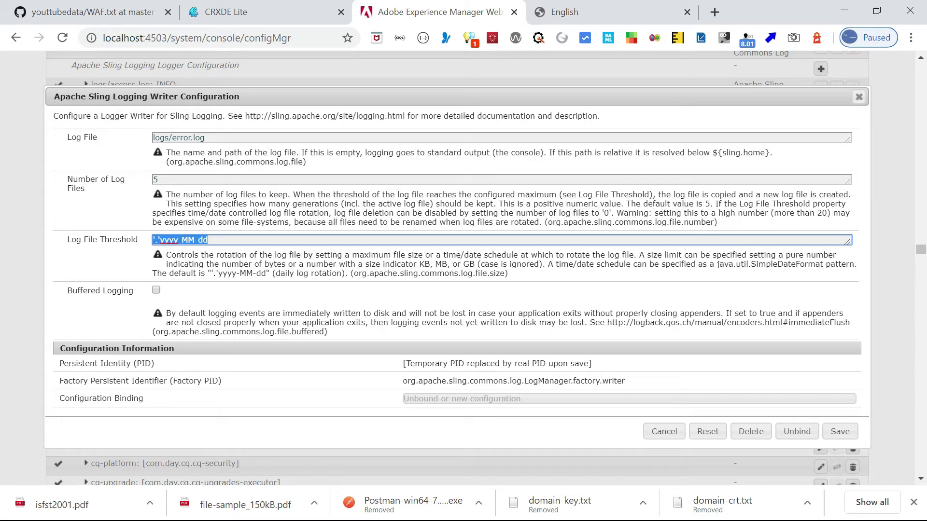
{"action": "left_click", "coordinate": [234, 243]}
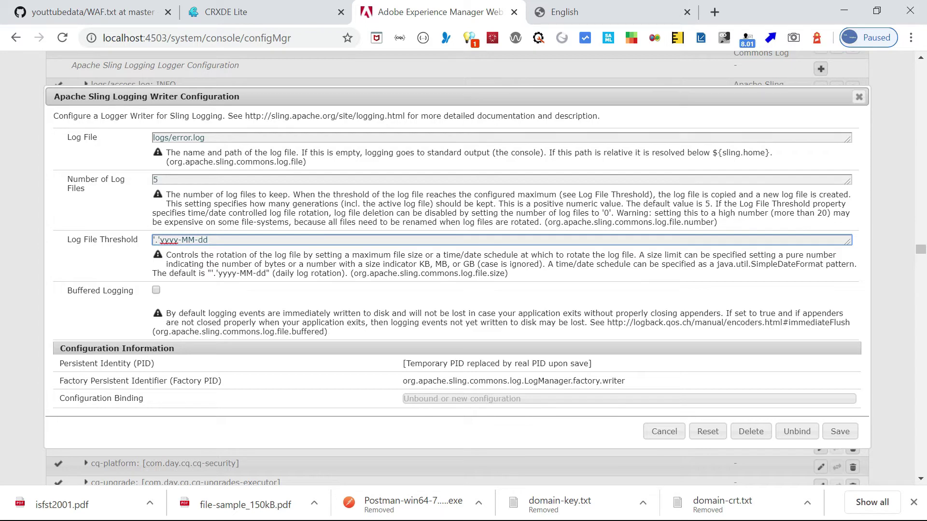
{"action": "key", "text": "alt+Tab"}
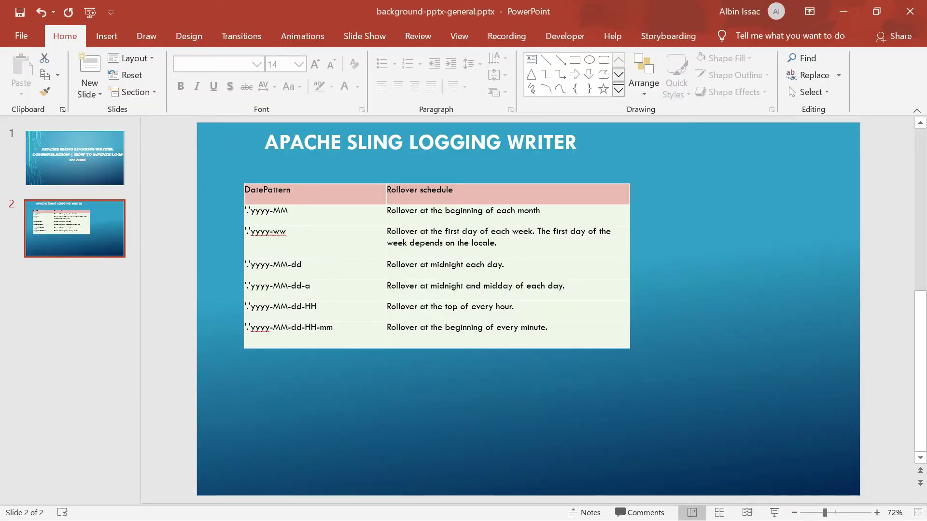
Step: Leave the PowerPoint date-pattern slide and return to the Web Console writer form
{"action": "key", "text": "alt+Tab"}
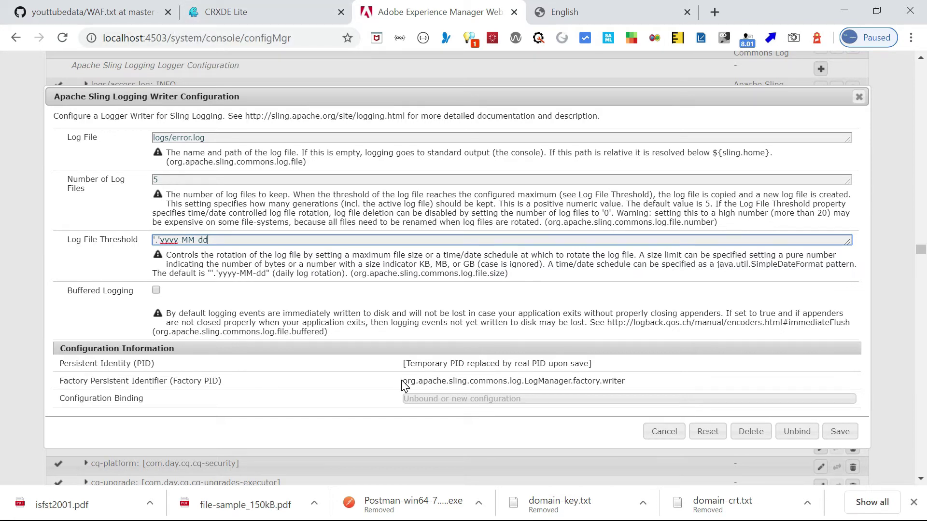
Step: Select the factory PID org.apache.sling.commons.log.LogManager.factory.writer for copying
{"action": "left_click_drag", "start_coordinate": [403, 380], "coordinate": [635, 382]}
{"action": "key", "text": "ctrl+c"}
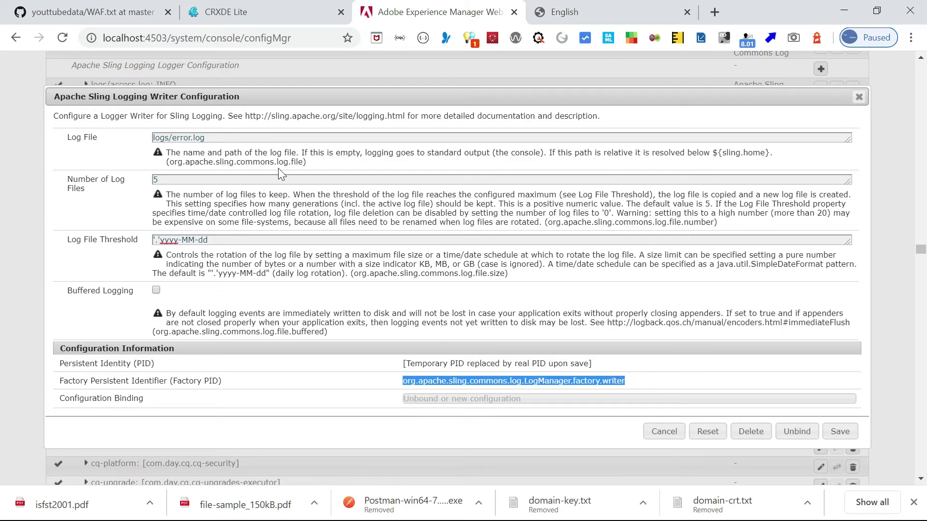
Step: Create node org.apache.sling.commons.log.LogManager.factory.writer-error under /apps/weretail/config using the pasted PID
{"action": "left_click", "coordinate": [239, 13]}
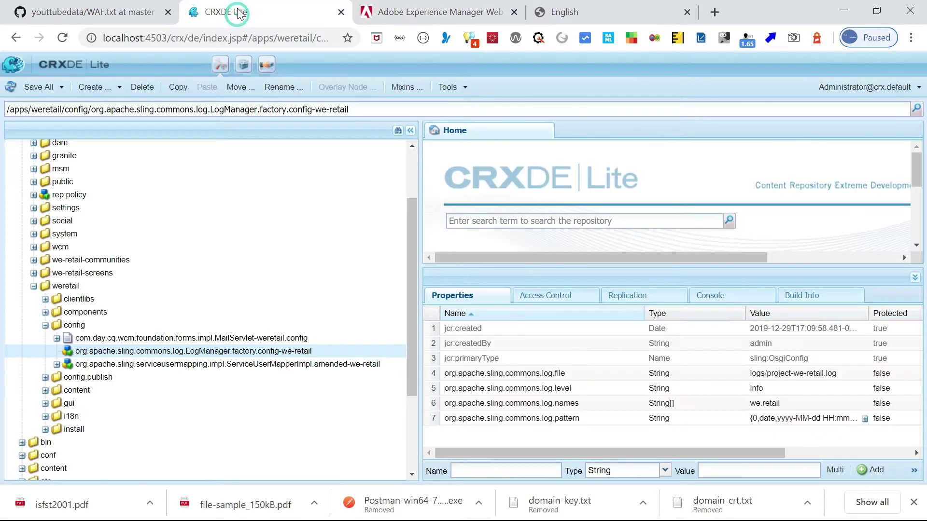
{"action": "left_click", "coordinate": [84, 328]}
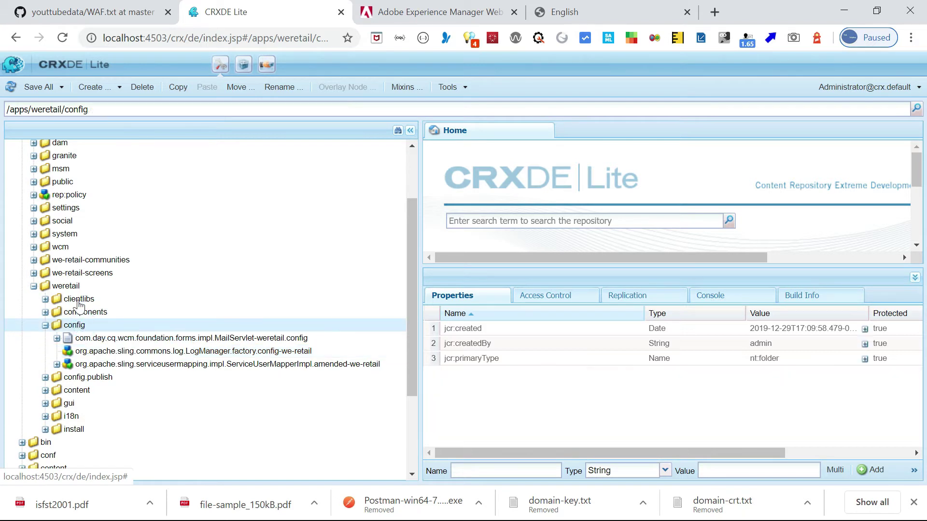
{"action": "right_click", "coordinate": [78, 328]}
{"action": "mouse_move", "coordinate": [97, 218]}
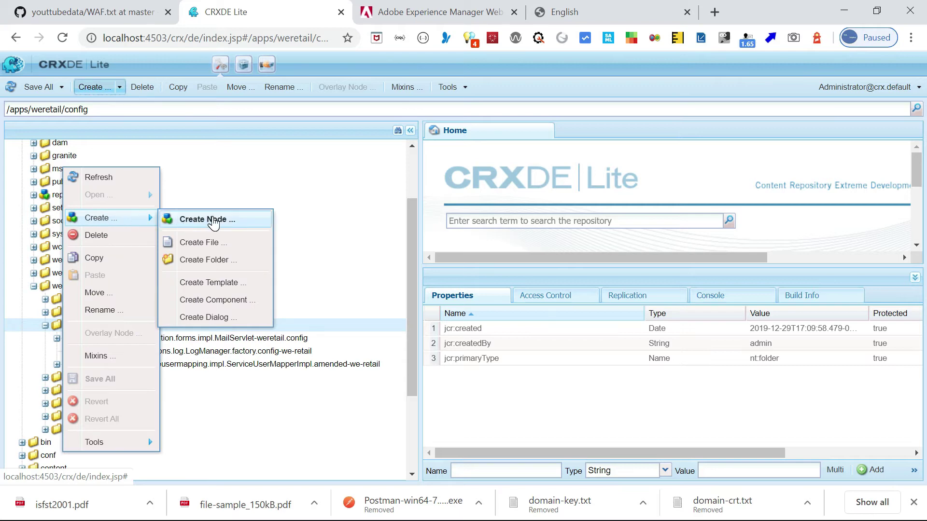
{"action": "left_click", "coordinate": [210, 220]}
{"action": "left_click", "coordinate": [449, 234]}
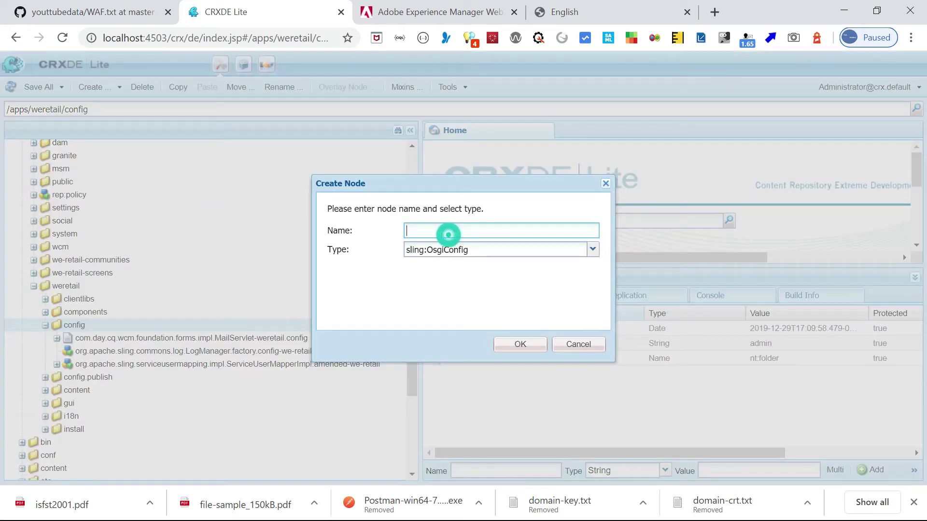
{"action": "key", "text": "ctrl+v"}
{"action": "type", "text": "-"}
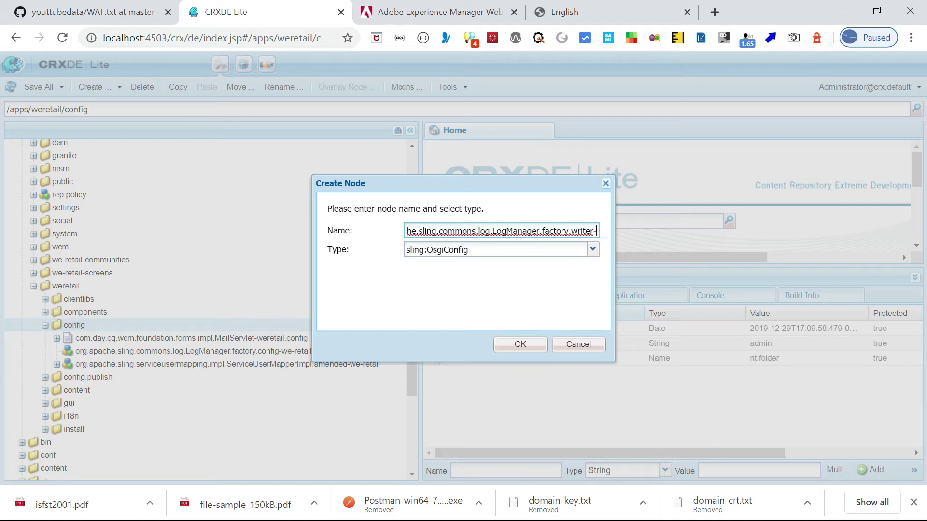
{"action": "type", "text": "error"}
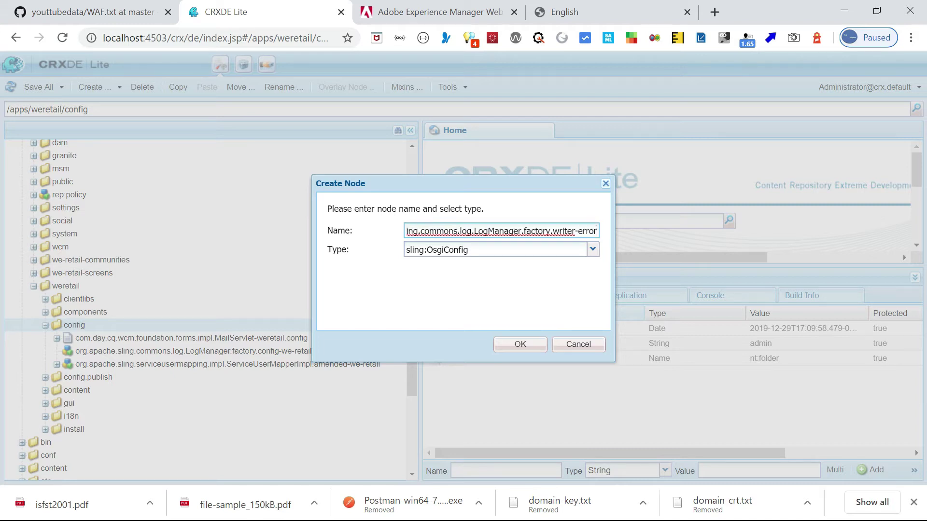
{"action": "left_click", "coordinate": [510, 347]}
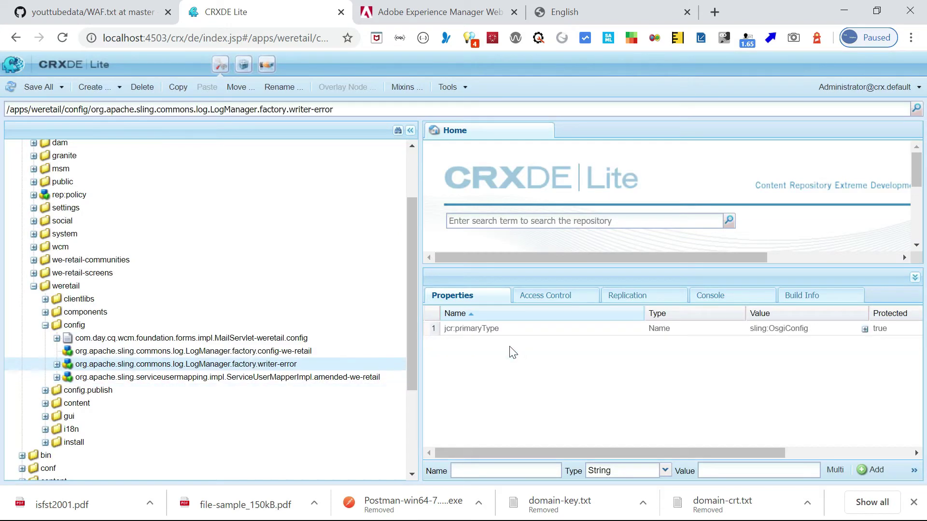
Step: Add property org.apache.sling.commons.log.file = logs/error.log to the writer-error node, copying name and value from the console form
{"action": "left_click", "coordinate": [46, 93]}
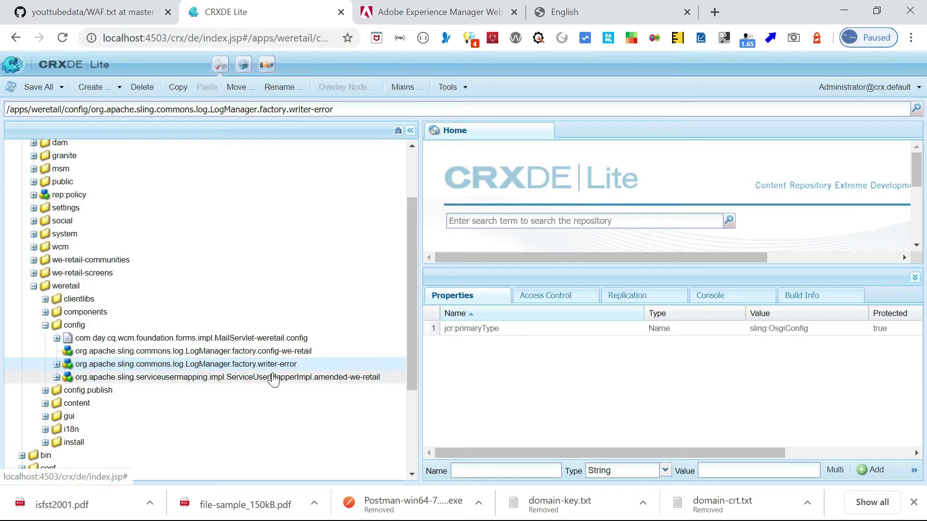
{"action": "left_click", "coordinate": [482, 470]}
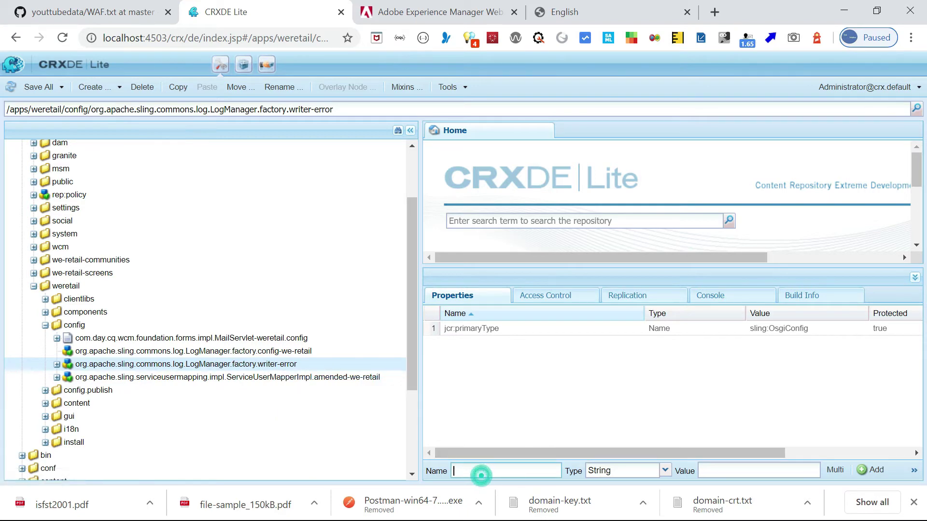
{"action": "left_click", "coordinate": [432, 16]}
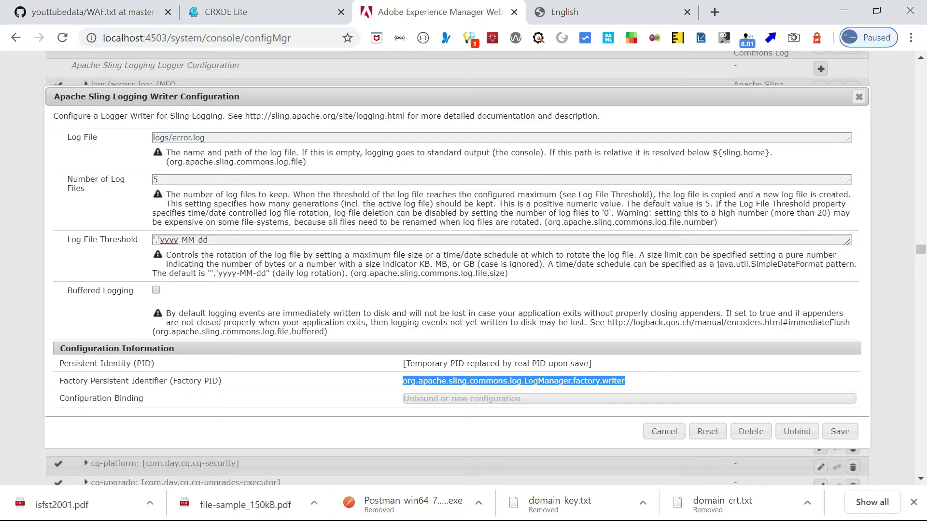
{"action": "left_click_drag", "start_coordinate": [304, 162], "coordinate": [170, 162]}
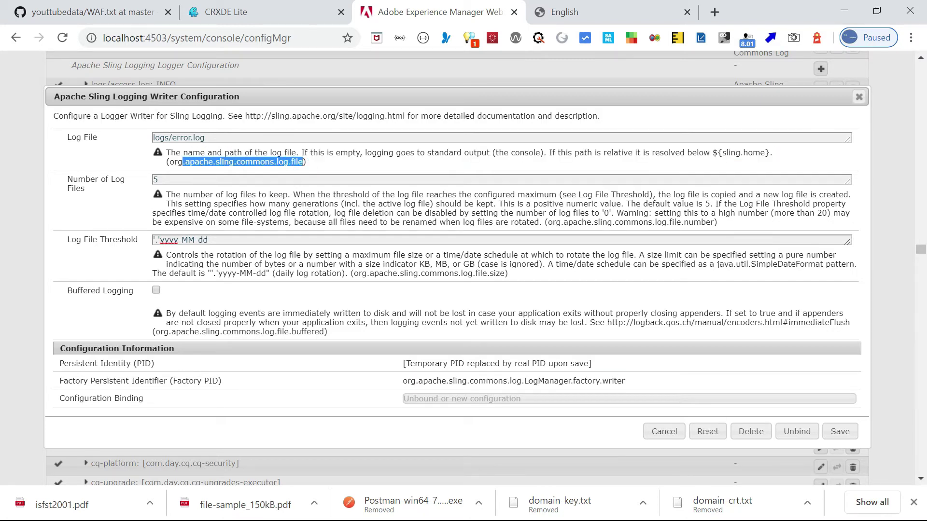
{"action": "key", "text": "ctrl+c"}
{"action": "left_click", "coordinate": [249, 14]}
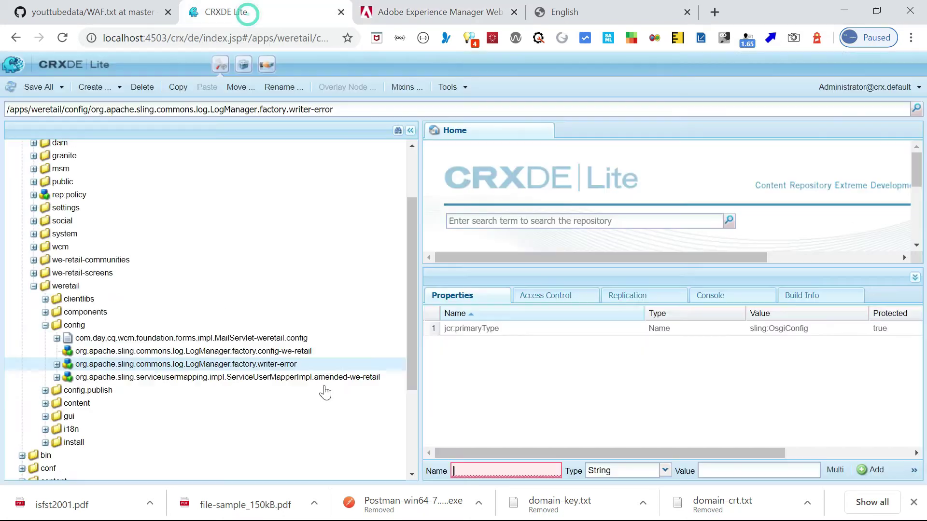
{"action": "key", "text": "ctrl+v"}
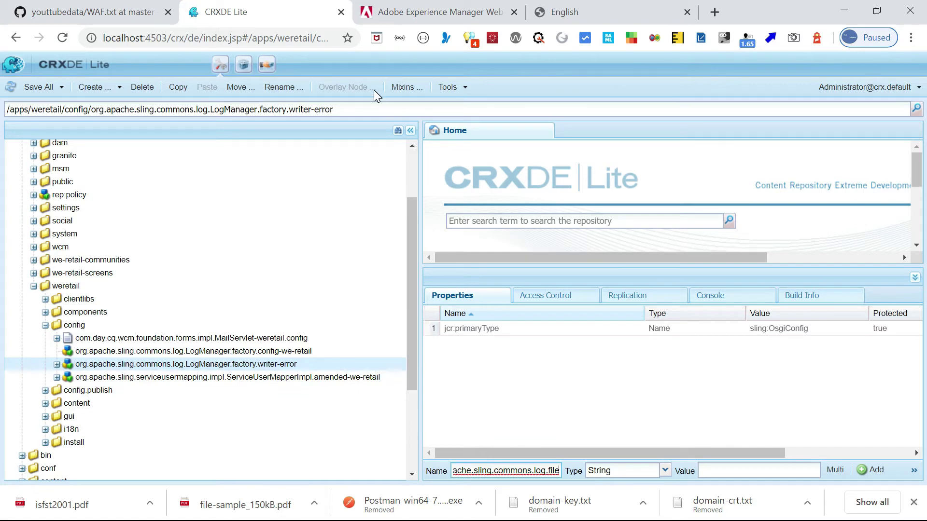
{"action": "left_click", "coordinate": [422, 15]}
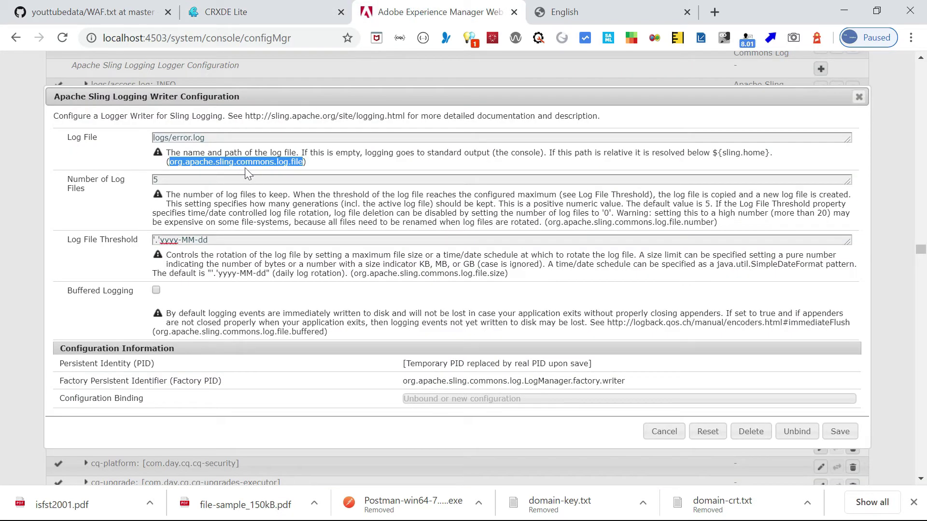
{"action": "triple_click", "coordinate": [220, 138]}
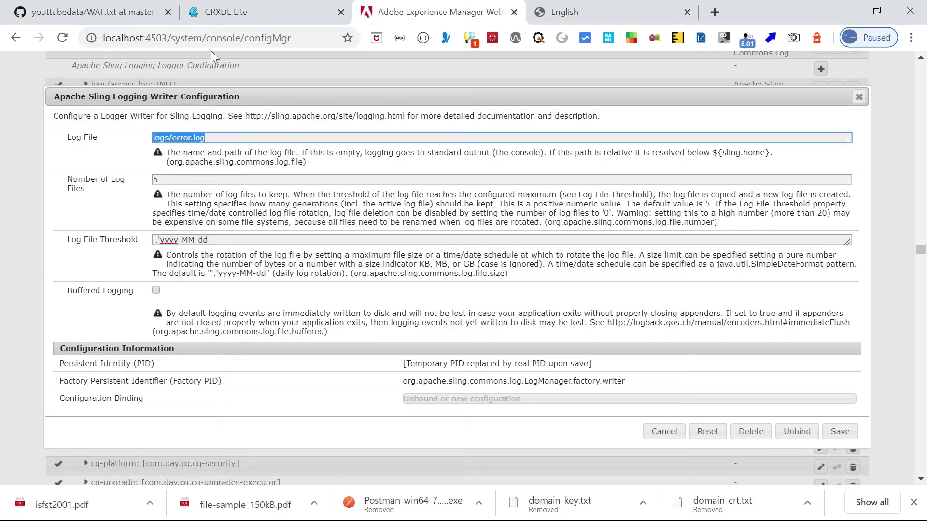
{"action": "left_click", "coordinate": [220, 15]}
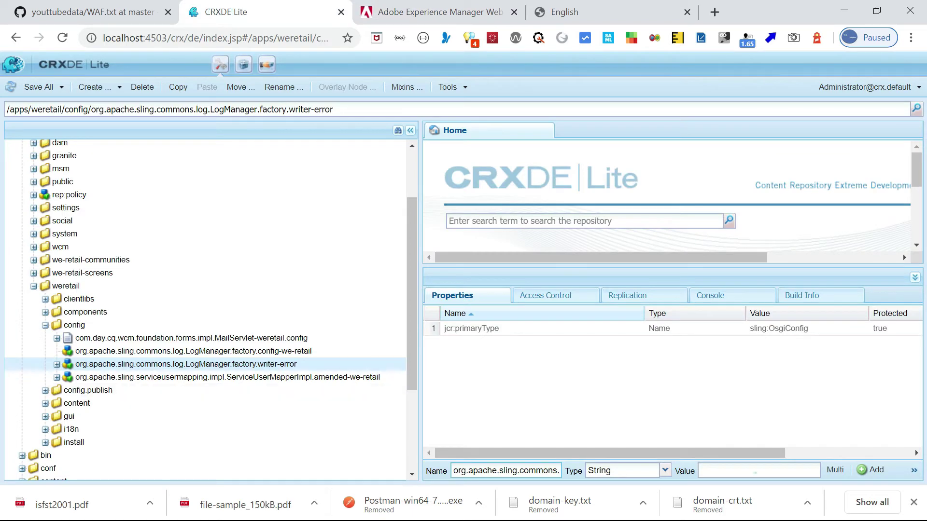
{"action": "left_click", "coordinate": [756, 472]}
{"action": "key", "text": "ctrl+v"}
{"action": "left_click", "coordinate": [877, 470]}
Step: Add the log file number property with value 5, name copied from the console form
{"action": "left_click", "coordinate": [436, 15]}
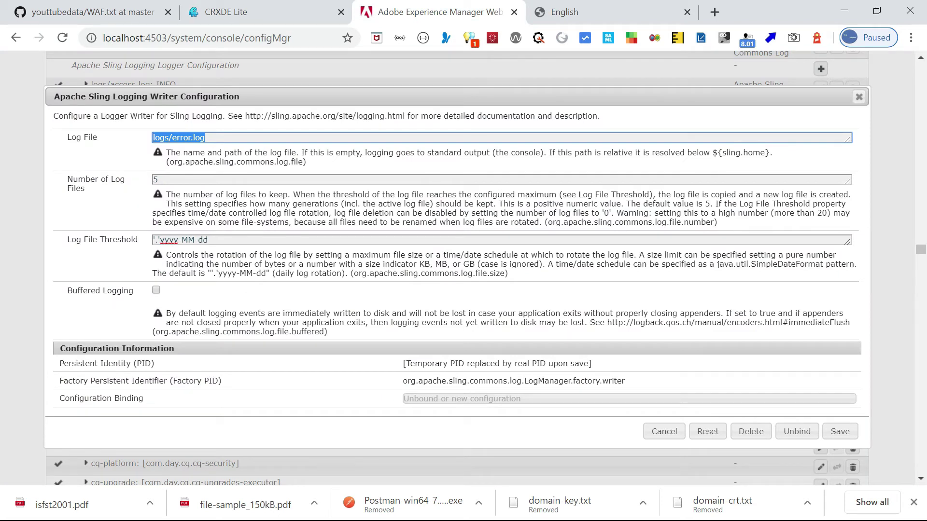
{"action": "left_click_drag", "start_coordinate": [716, 222], "coordinate": [560, 222]}
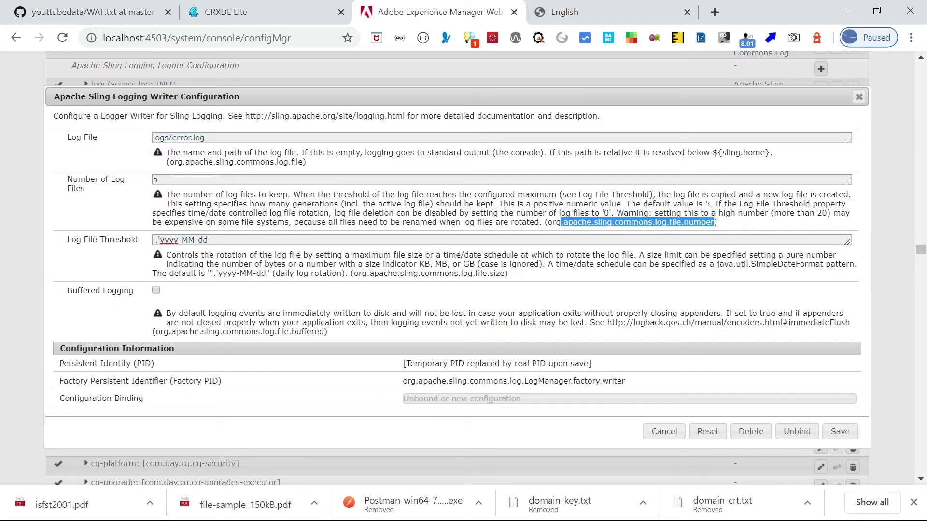
{"action": "left_click", "coordinate": [248, 15]}
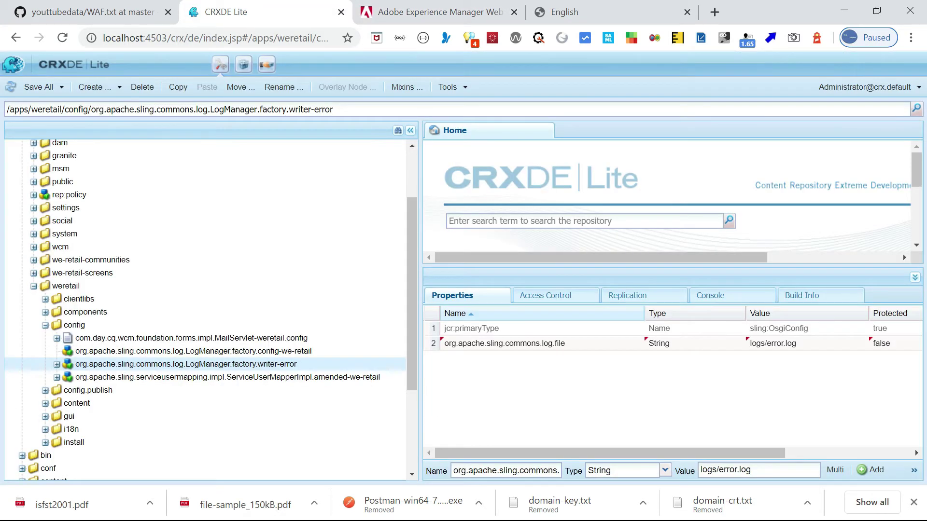
{"action": "double_click", "coordinate": [533, 469]}
{"action": "key", "text": "ctrl+v"}
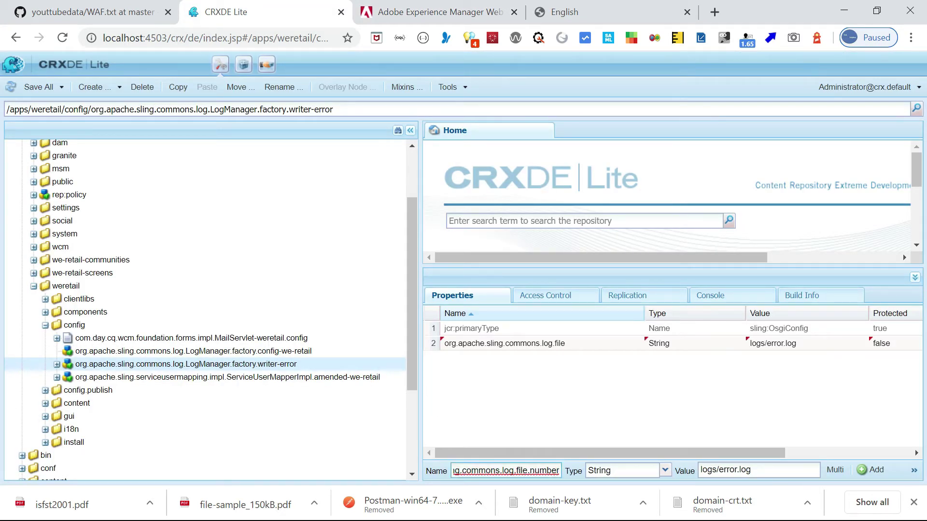
{"action": "triple_click", "coordinate": [757, 471]}
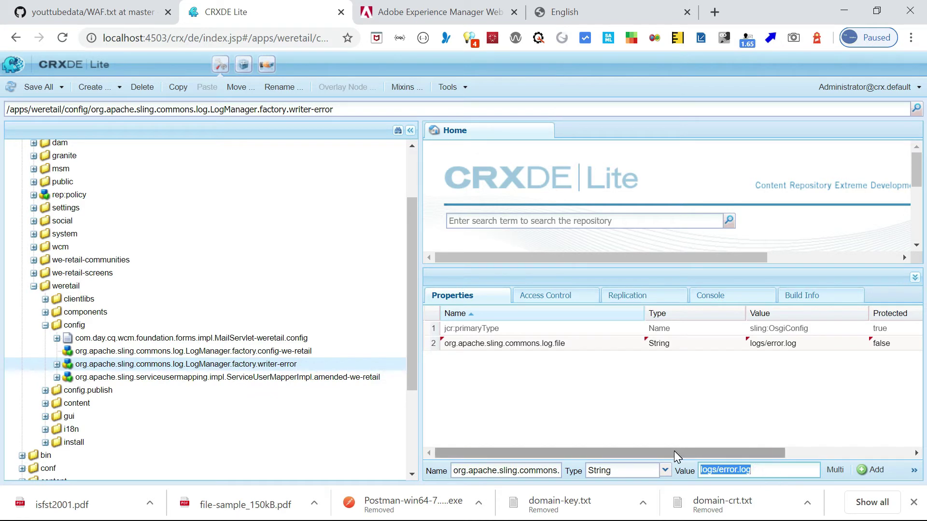
{"action": "type", "text": "5"}
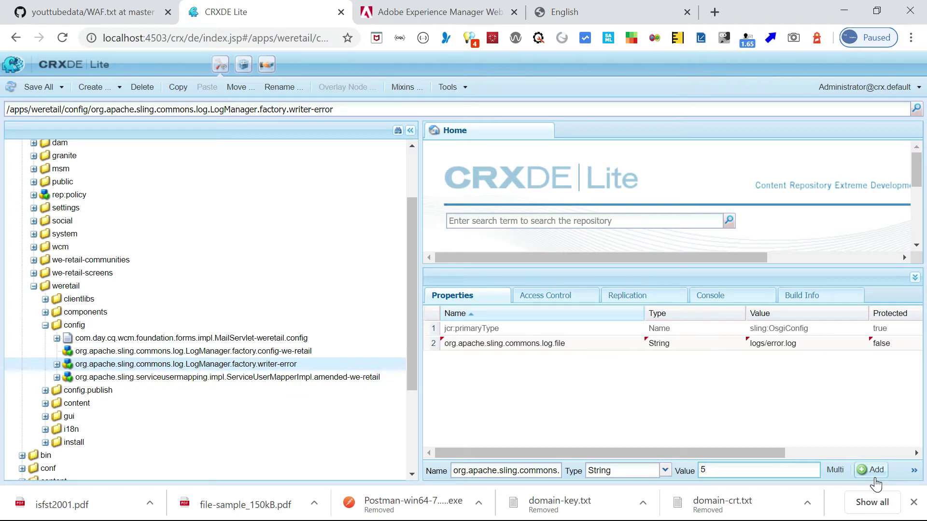
{"action": "left_click", "coordinate": [874, 479]}
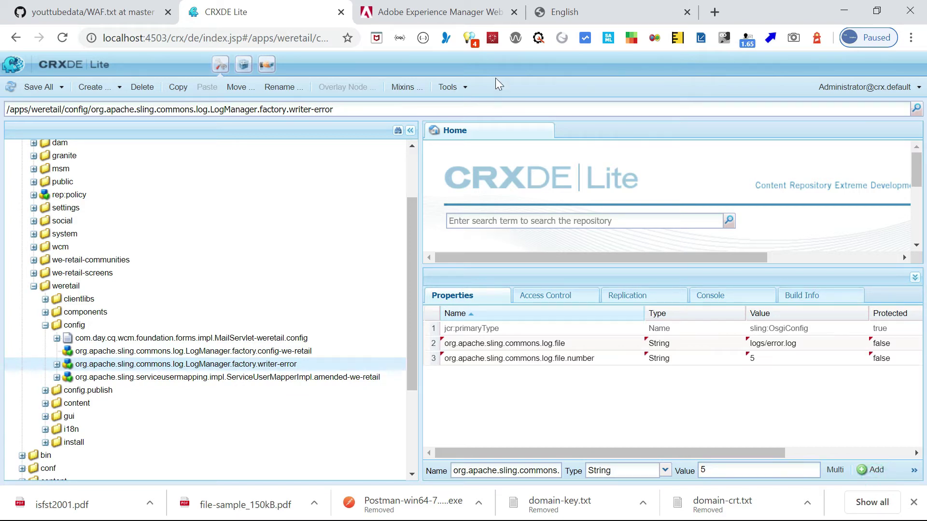
Step: Add the log file size property with value 5KB and save the node's properties to the repository
{"action": "left_click", "coordinate": [410, 13]}
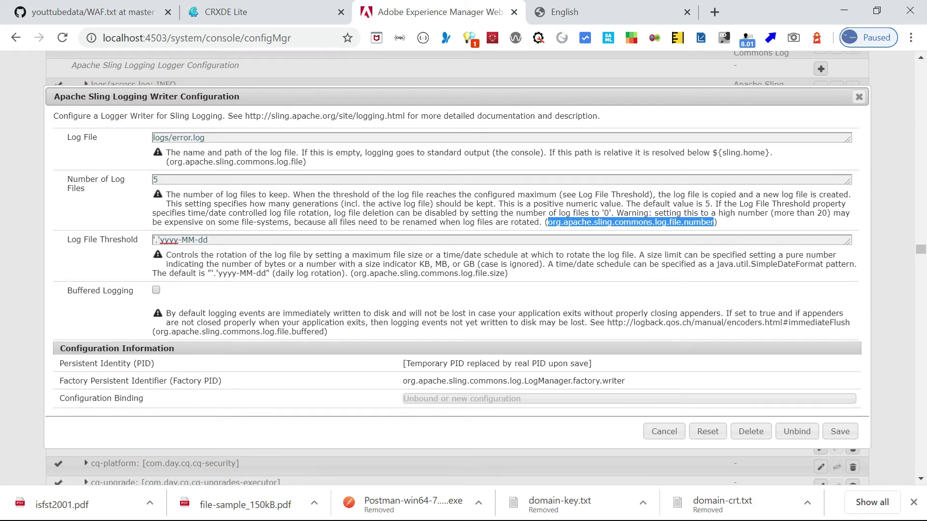
{"action": "left_click_drag", "start_coordinate": [506, 273], "coordinate": [352, 273]}
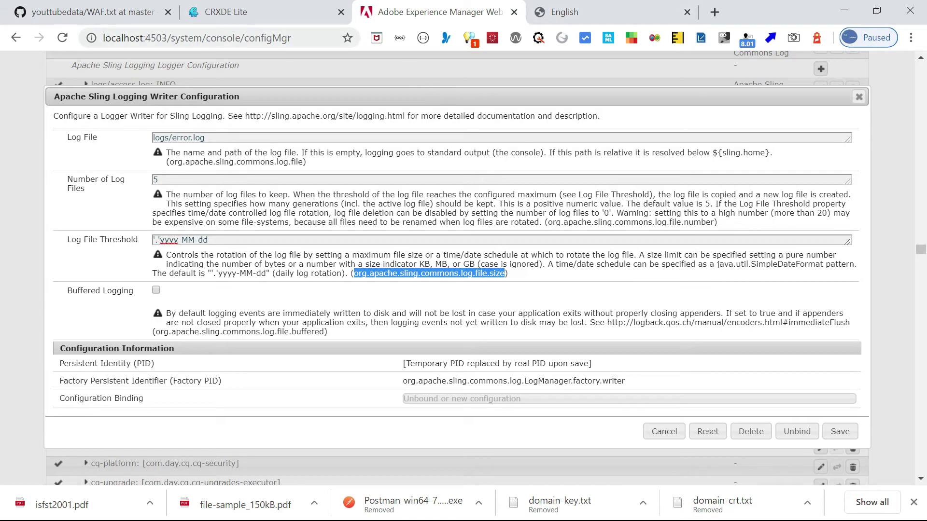
{"action": "left_click", "coordinate": [247, 19]}
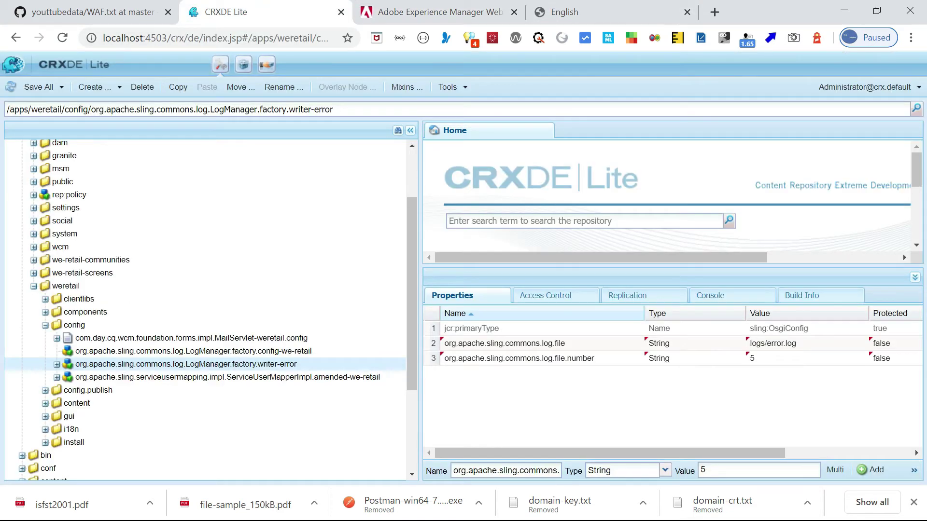
{"action": "double_click", "coordinate": [558, 471]}
{"action": "key", "text": "ctrl+v"}
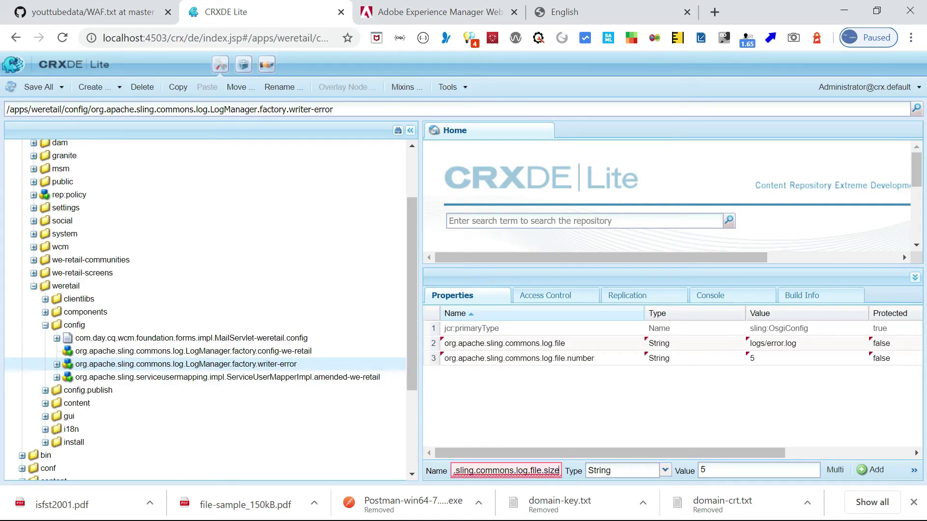
{"action": "left_click", "coordinate": [768, 469]}
{"action": "type", "text": "KB"}
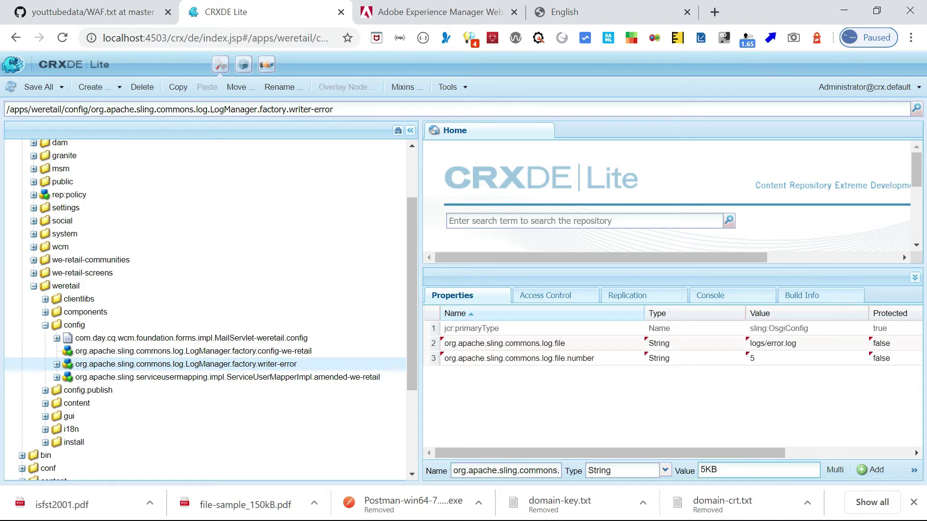
{"action": "left_click", "coordinate": [871, 470]}
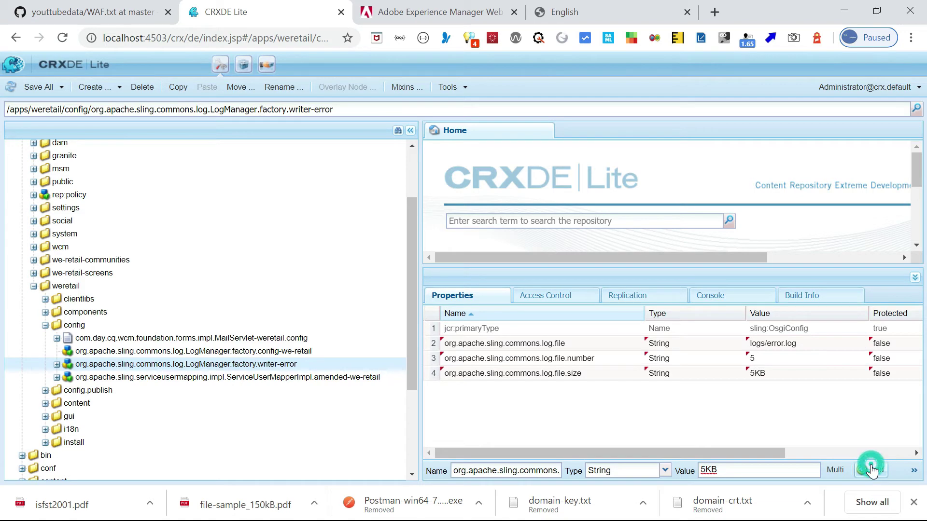
{"action": "left_click", "coordinate": [434, 12]}
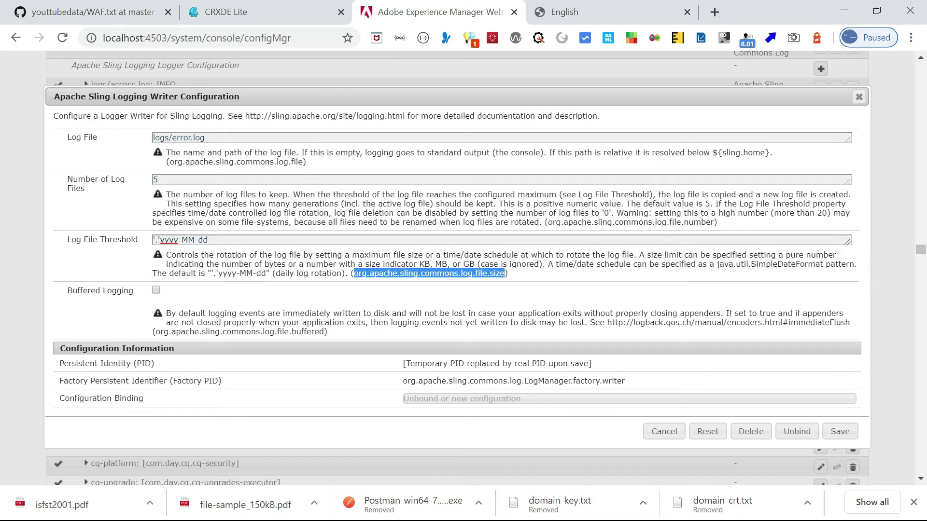
{"action": "left_click", "coordinate": [238, 17]}
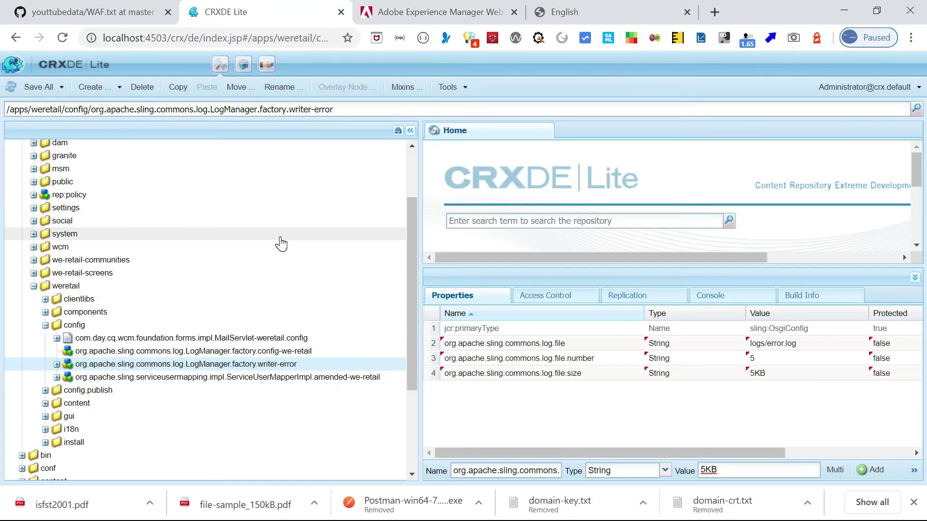
{"action": "key", "text": "ctrl+s"}
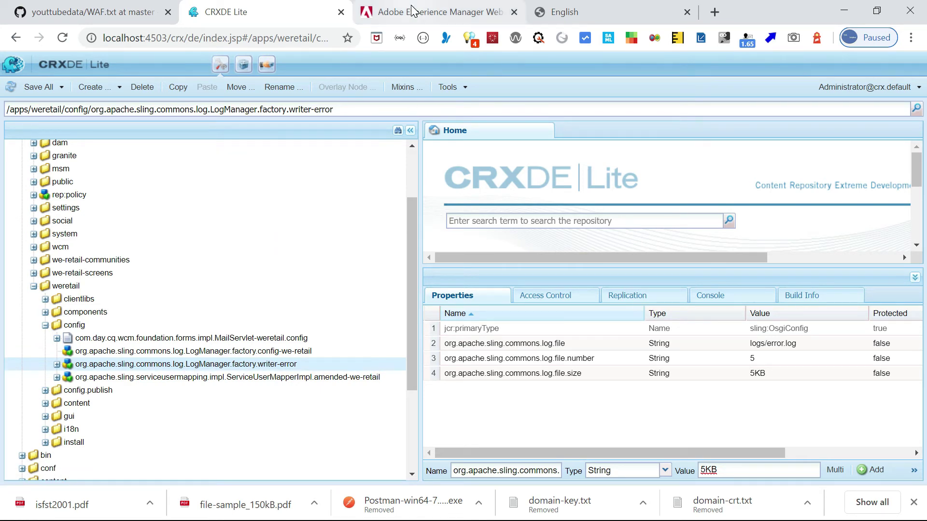
{"action": "left_click", "coordinate": [410, 11]}
Step: Reload configMgr, find the logs/error.log writer among 'logger' matches and check its 5KB threshold
{"action": "key", "text": "Escape"}
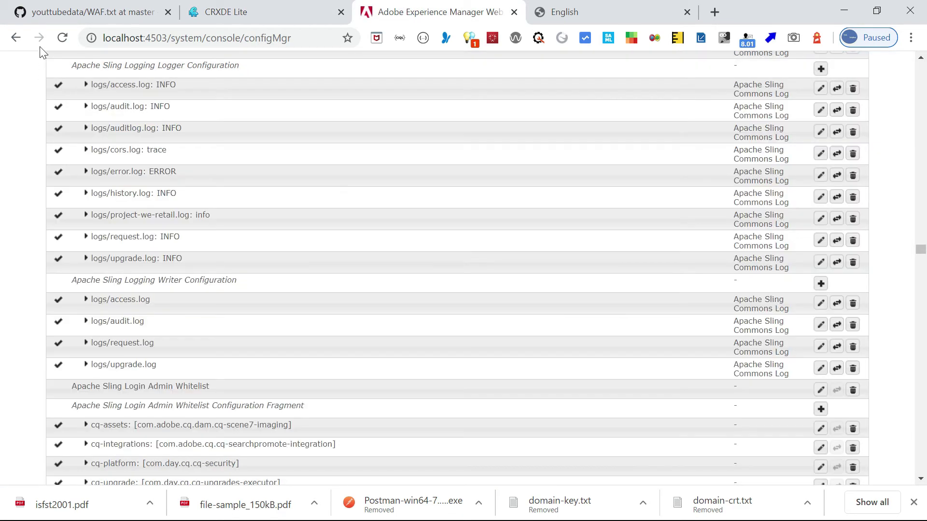
{"action": "left_click", "coordinate": [61, 42]}
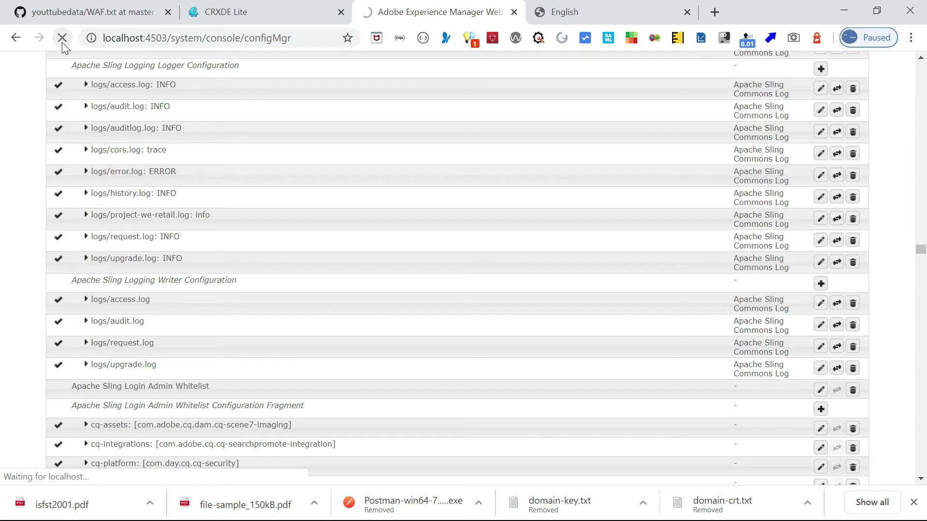
{"action": "key", "text": "ctrl+f"}
{"action": "type", "text": "logger"}
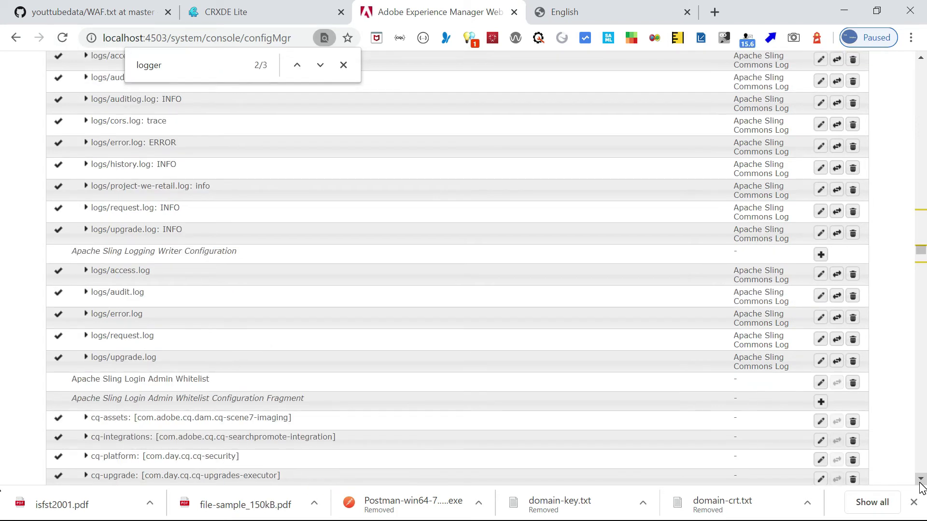
{"action": "left_click", "coordinate": [135, 323]}
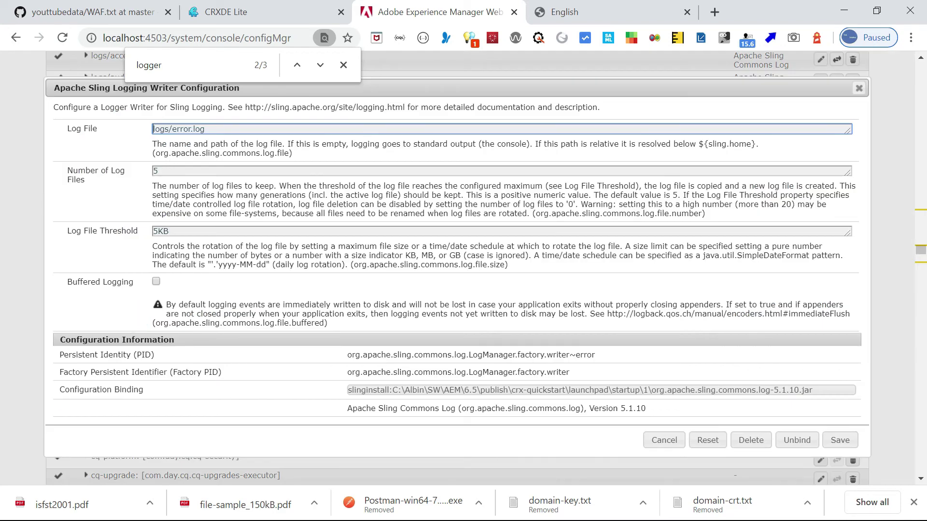
{"action": "left_click", "coordinate": [664, 440]}
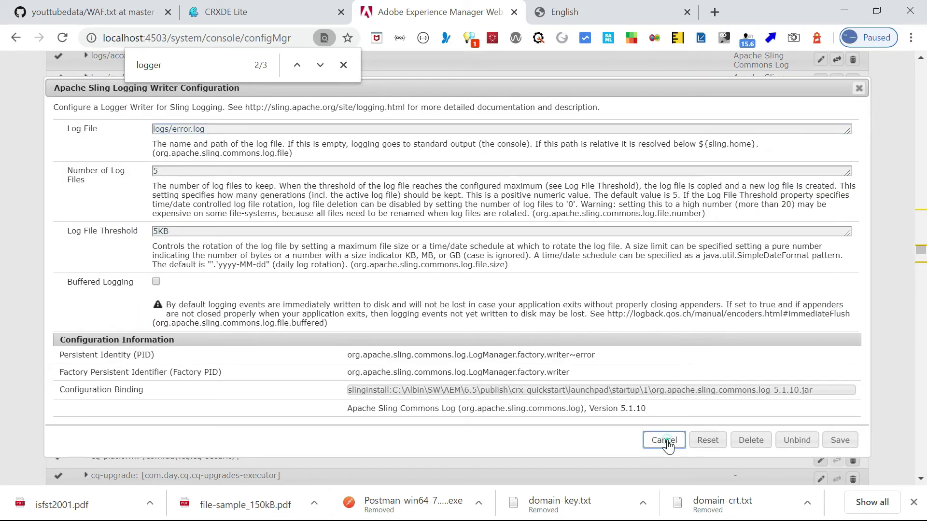
{"action": "key", "text": "alt+Tab"}
Step: Permanently delete the old error.log1 from the logs folder
{"action": "key", "text": "alt+Tab"}
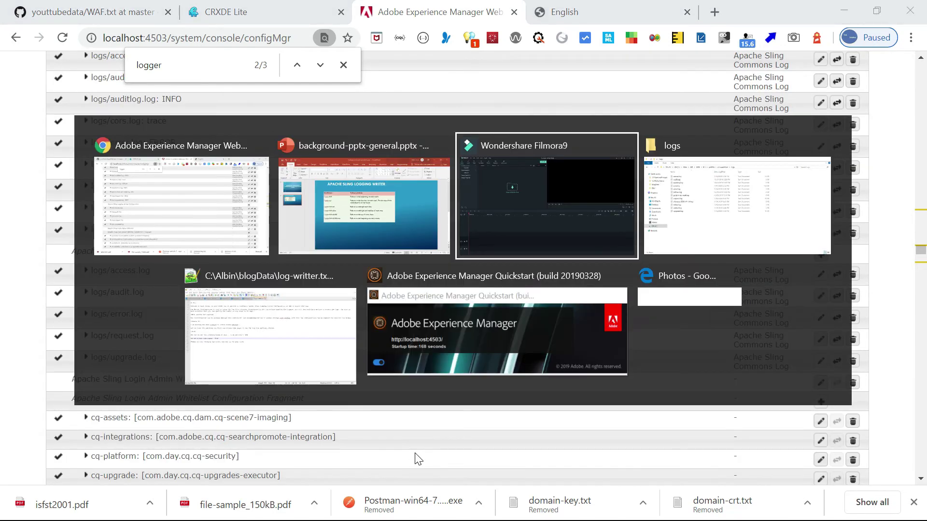
{"action": "key", "text": "alt+Tab"}
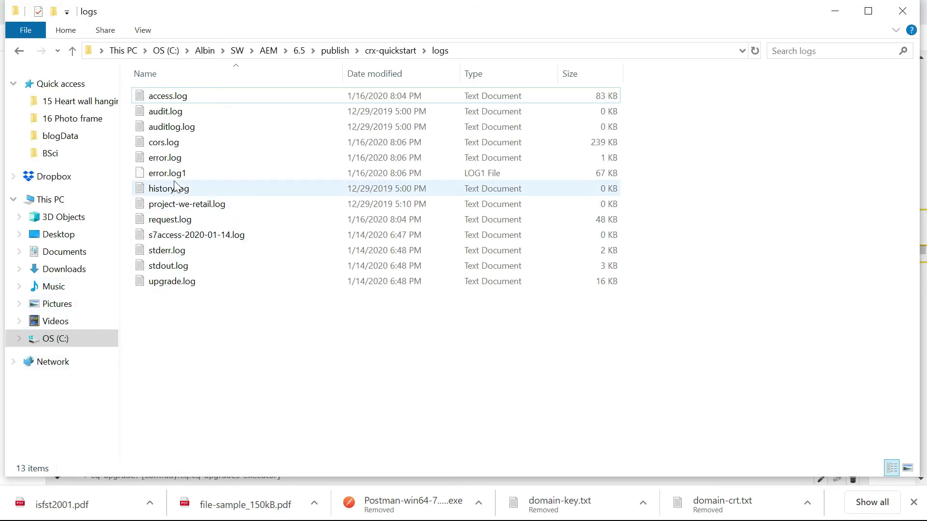
{"action": "left_click", "coordinate": [175, 176]}
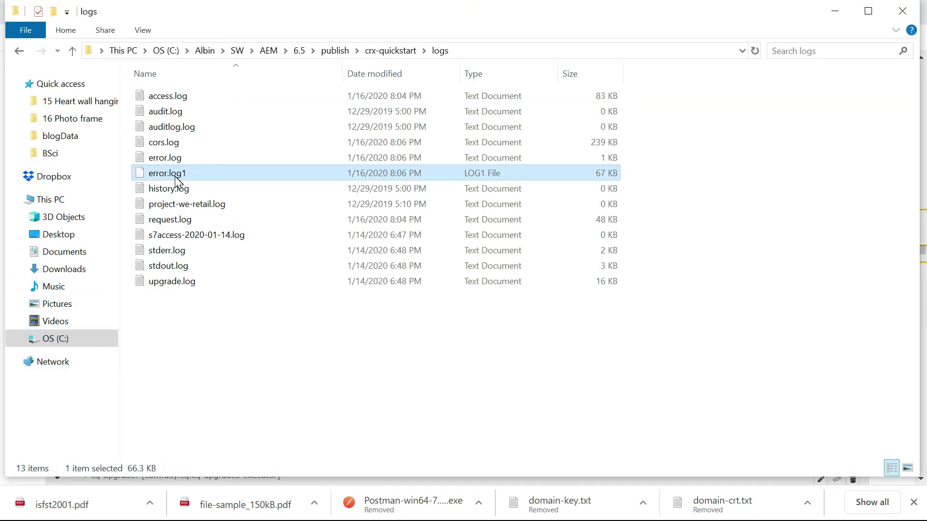
{"action": "key", "text": "shift+Delete"}
{"action": "key", "text": "Return"}
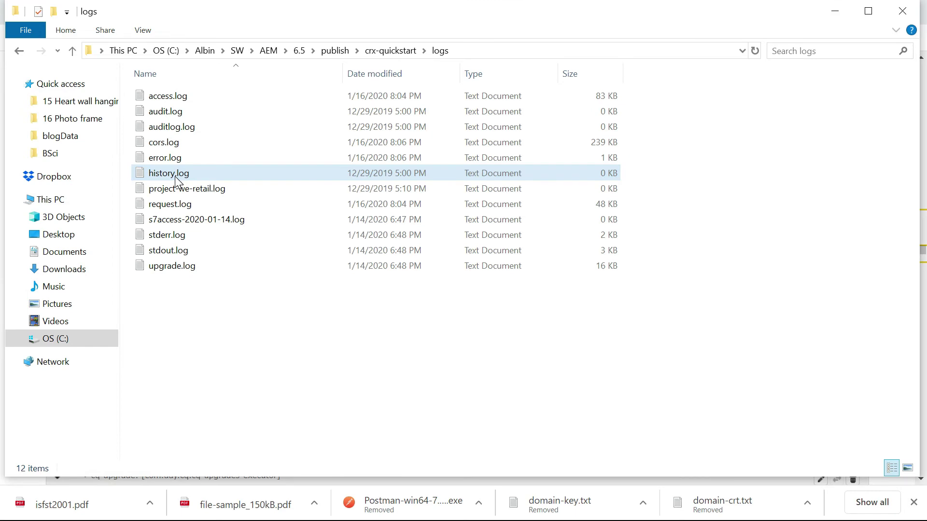
Step: Reload the We.Retail homepage repeatedly until the logs folder shows rotated error.log1 through error.log5
{"action": "key", "text": "alt+Tab"}
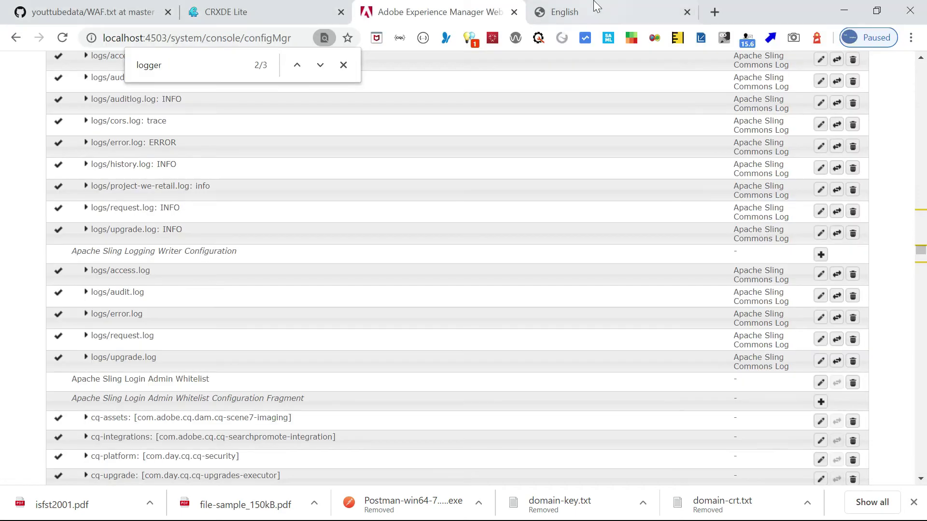
{"action": "left_click", "coordinate": [558, 13]}
{"action": "left_click", "coordinate": [62, 39]}
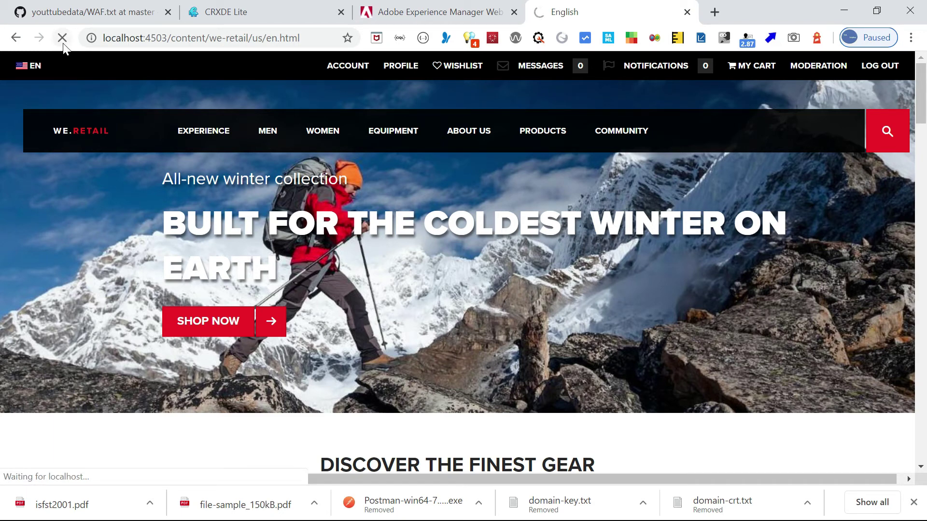
{"action": "key", "text": "alt+Tab"}
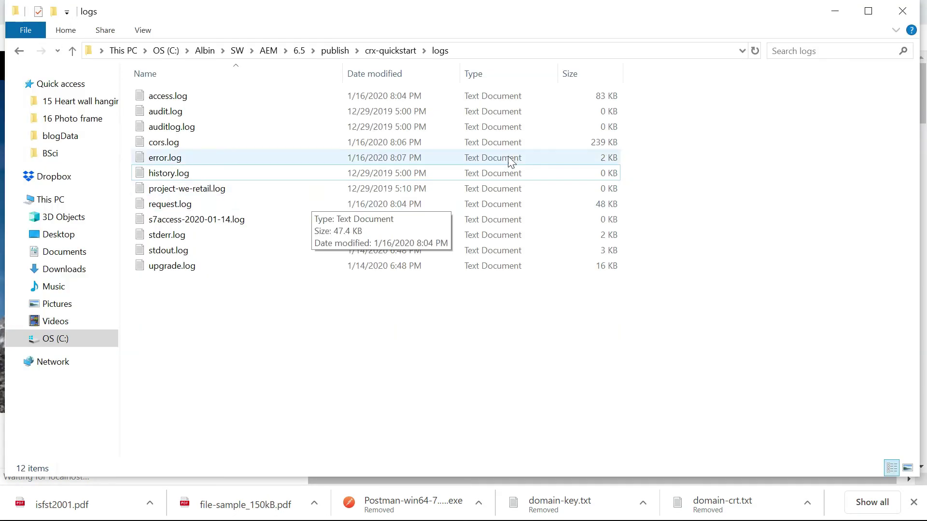
{"action": "key", "text": "alt+Tab"}
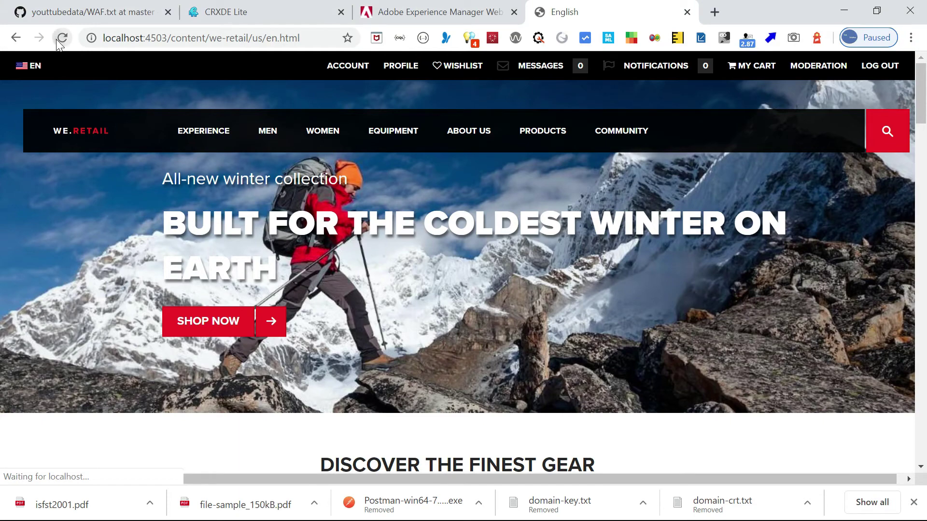
{"action": "key", "text": "alt+Tab"}
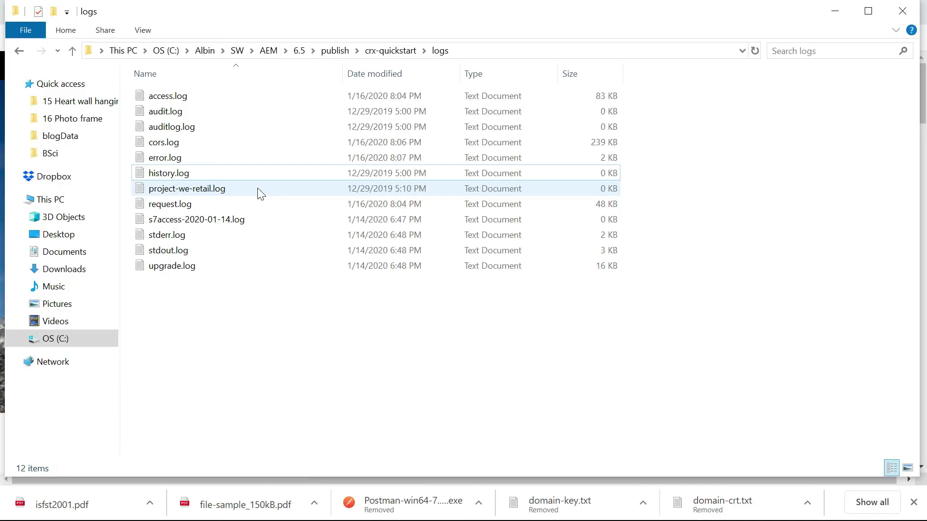
{"action": "key", "text": "alt+Tab"}
{"action": "left_click", "coordinate": [64, 37]}
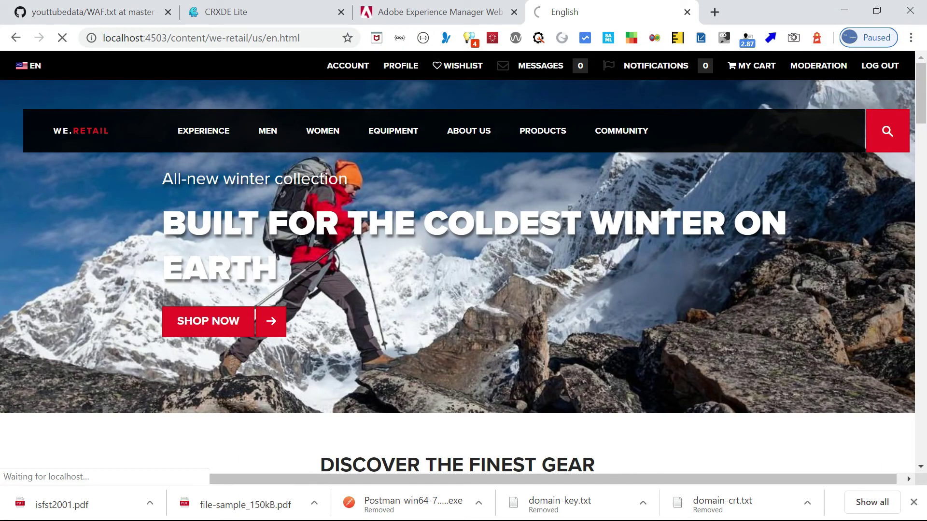
{"action": "key", "text": "alt+Tab"}
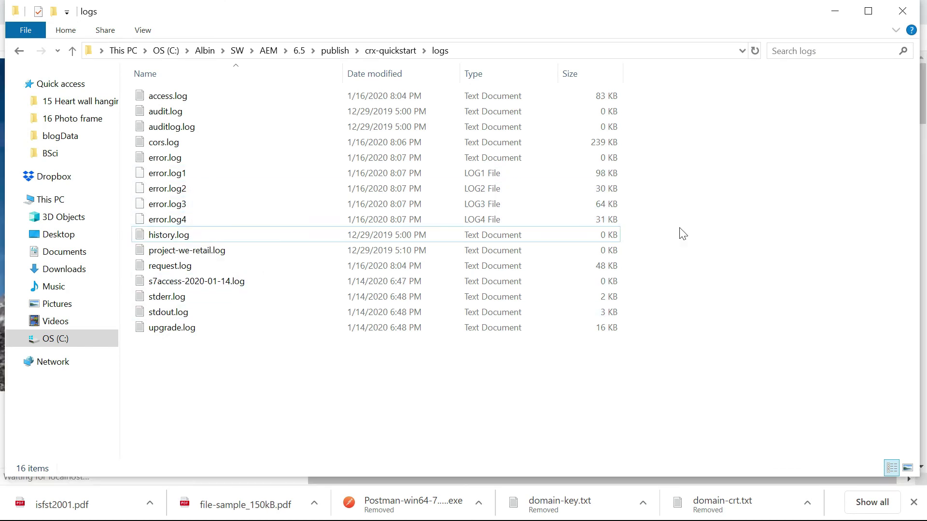
{"action": "left_click", "coordinate": [578, 239]}
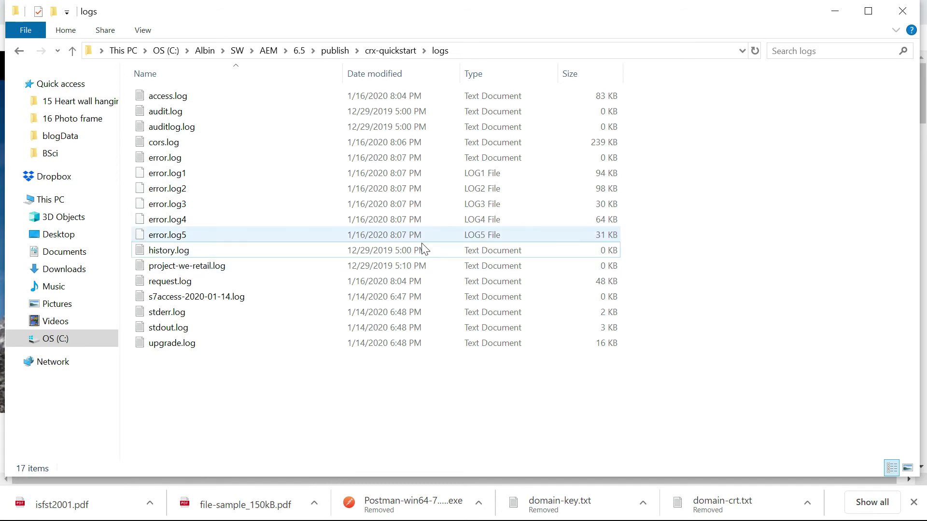
{"action": "left_click", "coordinate": [373, 253]}
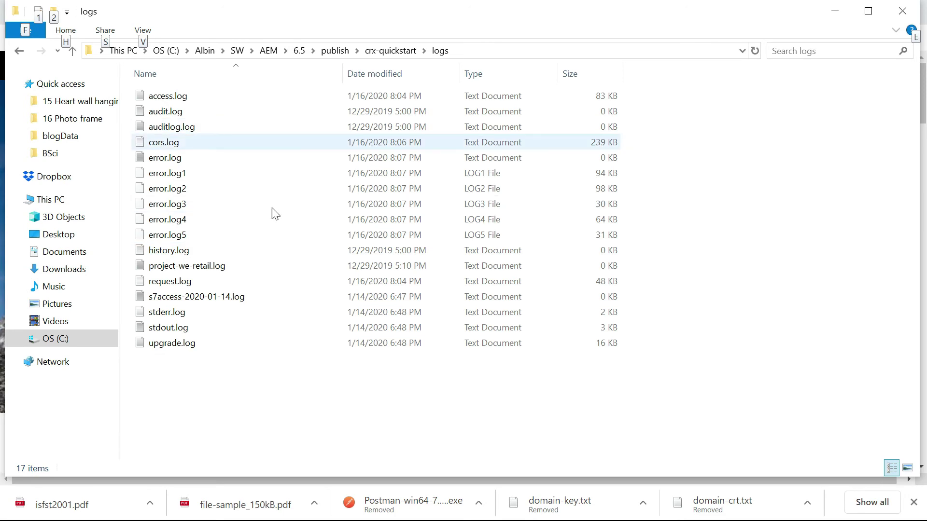
{"action": "key", "text": "alt+Tab"}
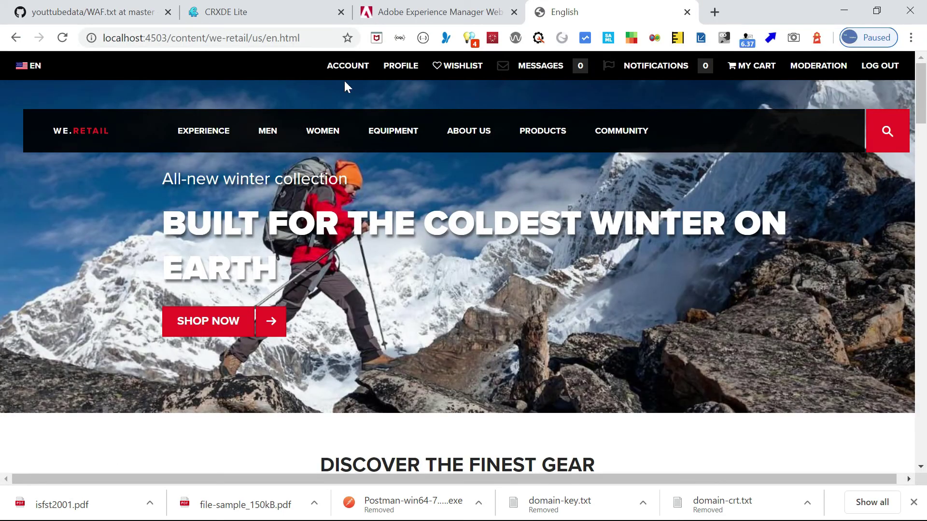
{"action": "left_click", "coordinate": [249, 18]}
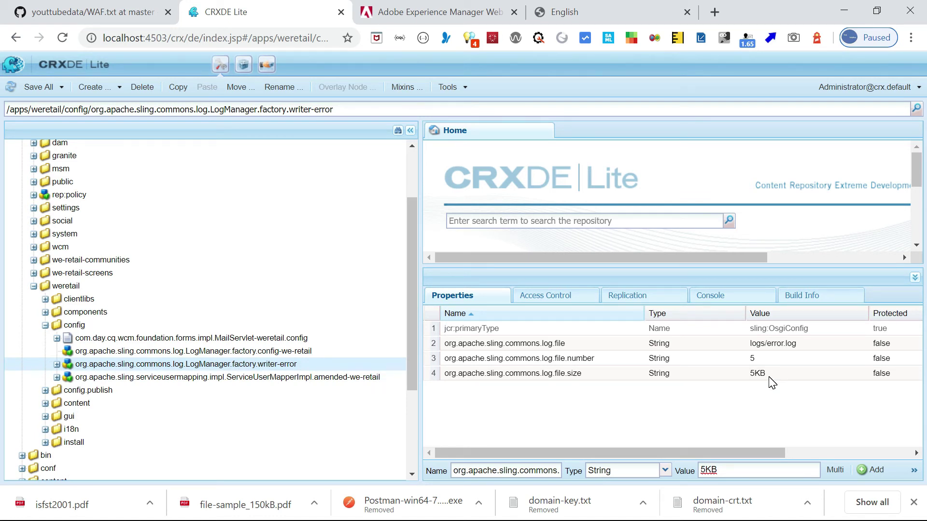
Step: Replace the node's 5KB file size value with the slide's per-minute pattern '.'yyyy-MM-dd-HH-mm and save
{"action": "key", "text": "alt+Tab"}
{"action": "key", "text": "alt+Tab"}
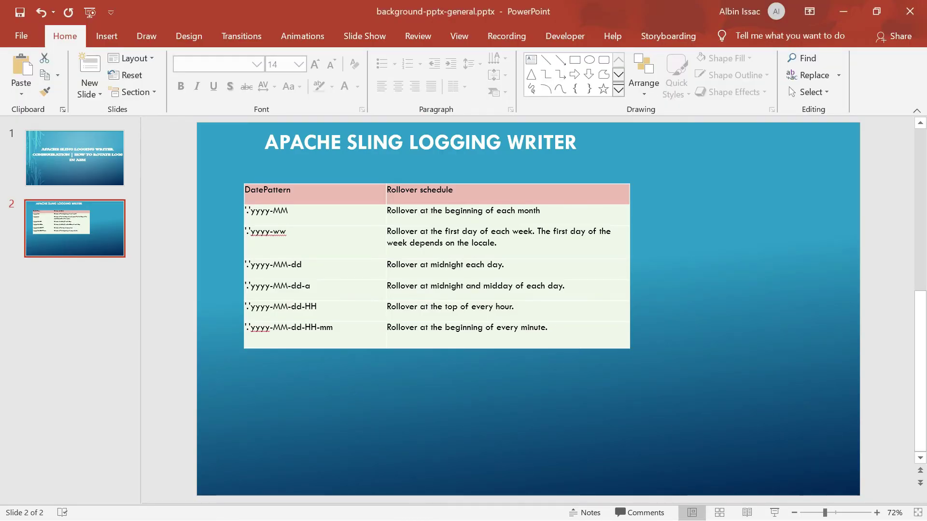
{"action": "double_click", "coordinate": [335, 327]}
{"action": "left_click", "coordinate": [335, 327]}
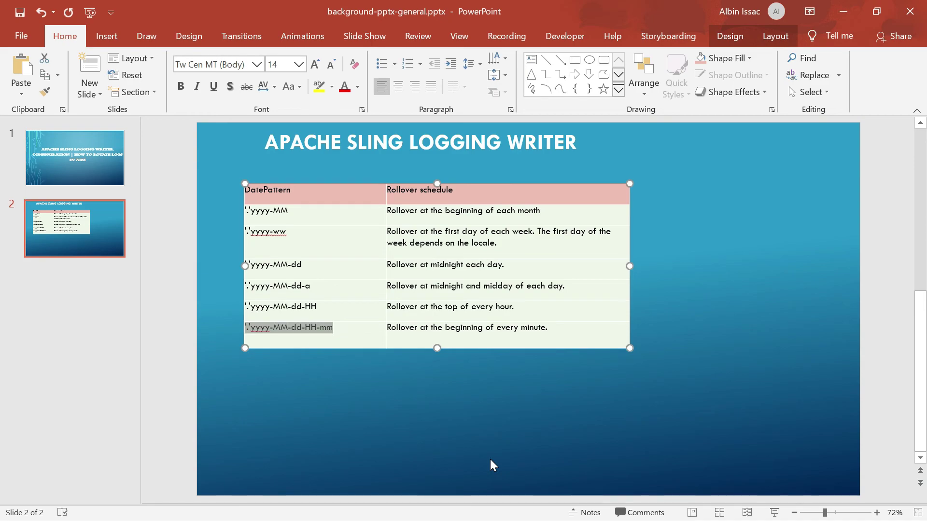
{"action": "key", "text": "alt+Tab"}
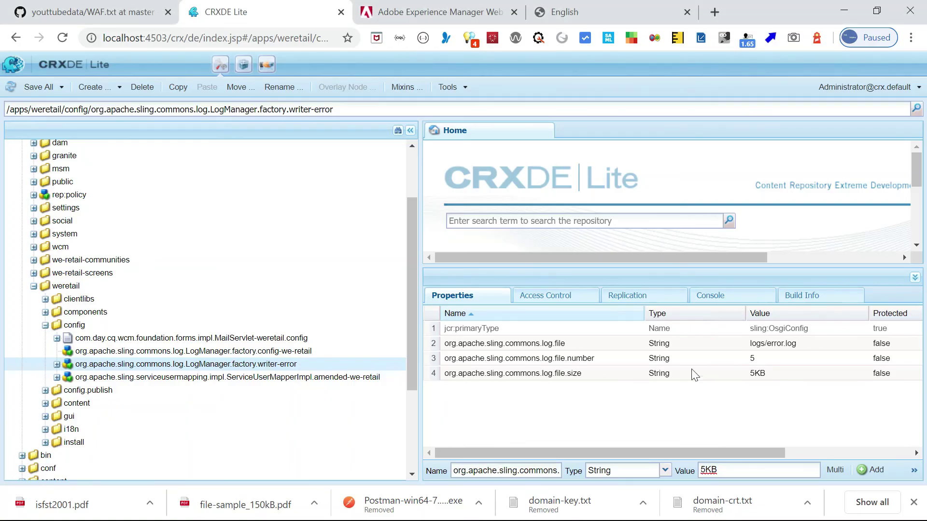
{"action": "double_click", "coordinate": [790, 374]}
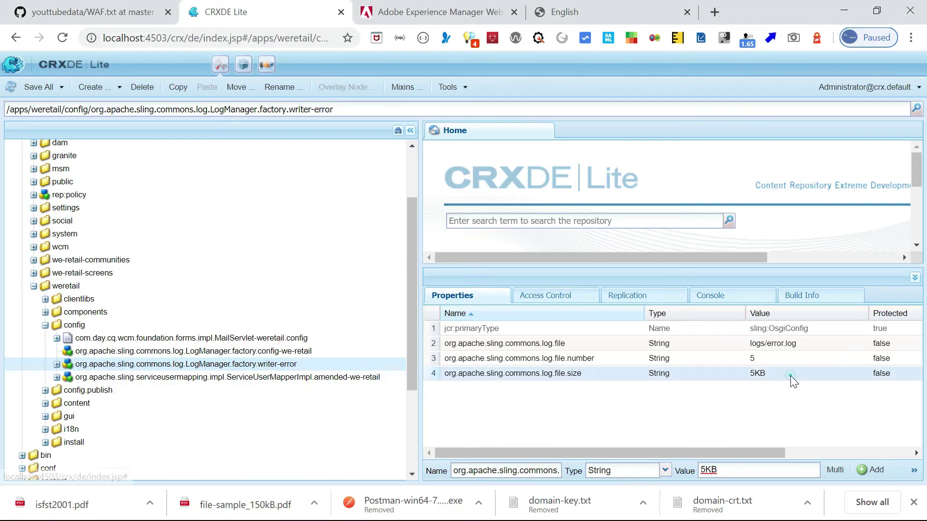
{"action": "key", "text": "ctrl+a"}
{"action": "type", "text": "'.'yyyy-MM-dd-HH-mm"}
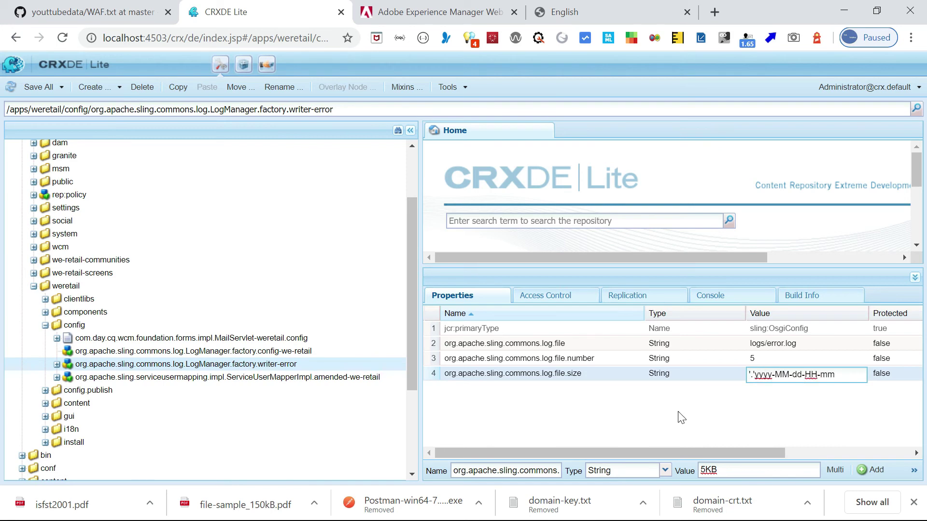
{"action": "left_click", "coordinate": [679, 415]}
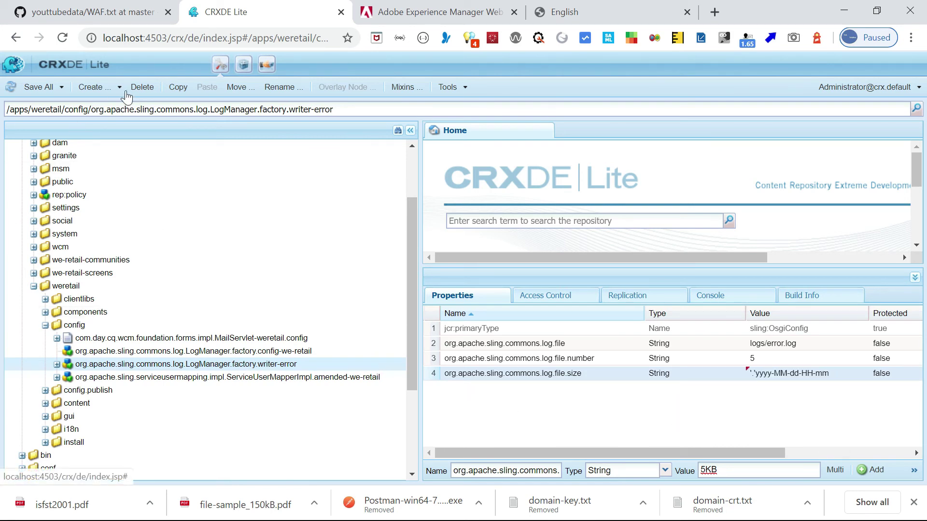
{"action": "left_click", "coordinate": [43, 87]}
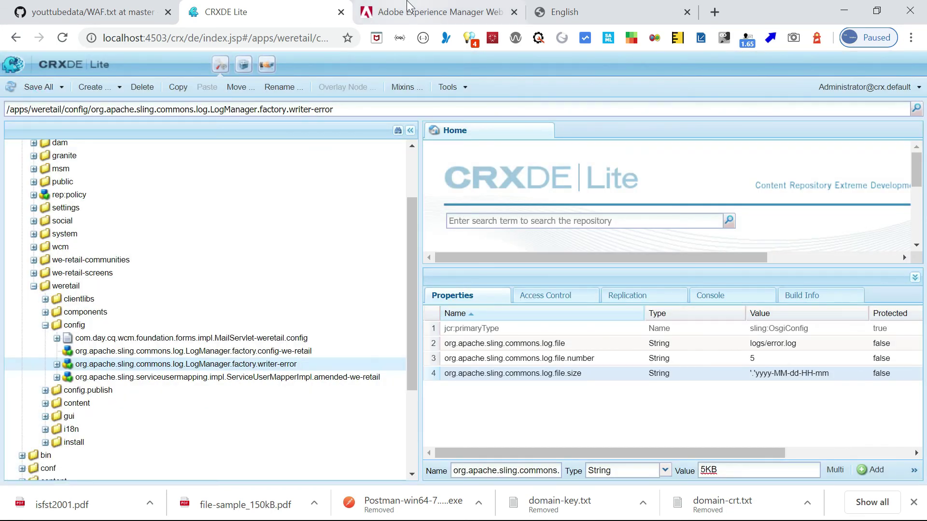
Step: Permanently delete error.log1 through error.log5 from the logs folder
{"action": "left_click", "coordinate": [407, 6]}
{"action": "key", "text": "alt+Tab"}
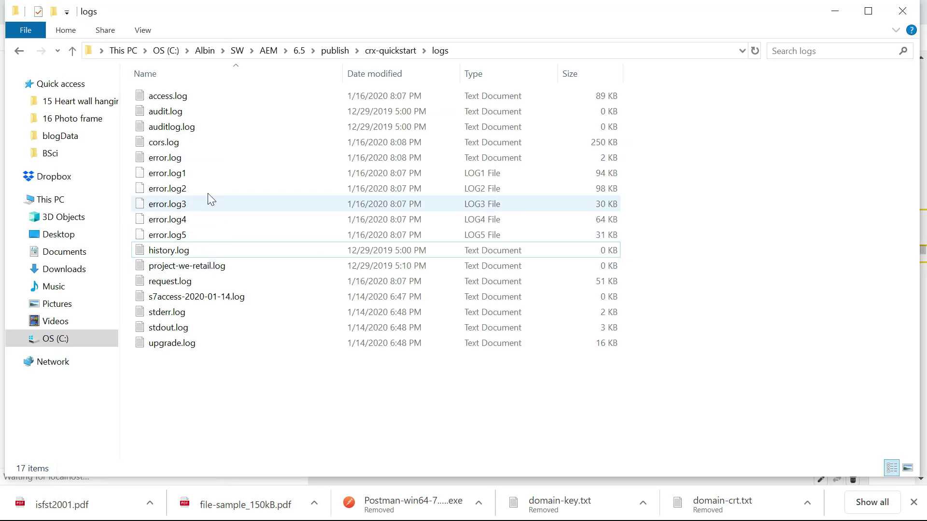
{"action": "left_click", "coordinate": [177, 175]}
{"action": "key", "text": "shift+Down"}
{"action": "key", "text": "shift+Down"}
{"action": "key", "text": "shift+Down"}
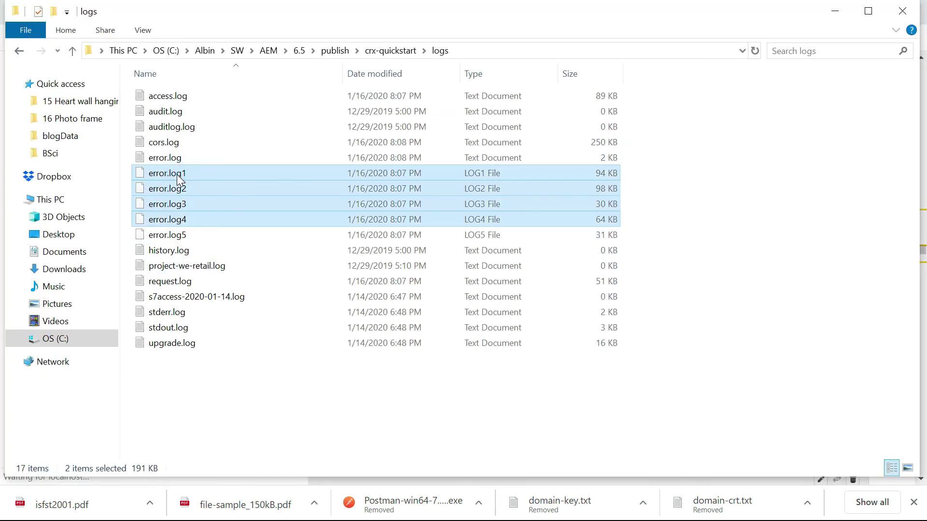
{"action": "key", "text": "shift+Down"}
{"action": "key", "text": "shift+Delete"}
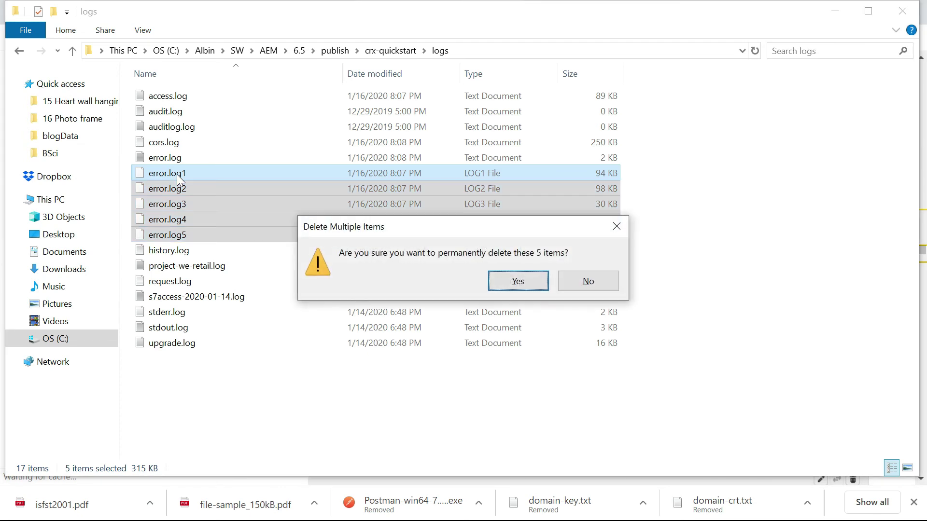
{"action": "key", "text": "Return"}
Step: Reload the We.Retail homepage and confirm the dated file error.log.2020-01-16-20-08 appears beside error.log
{"action": "key", "text": "alt+Tab"}
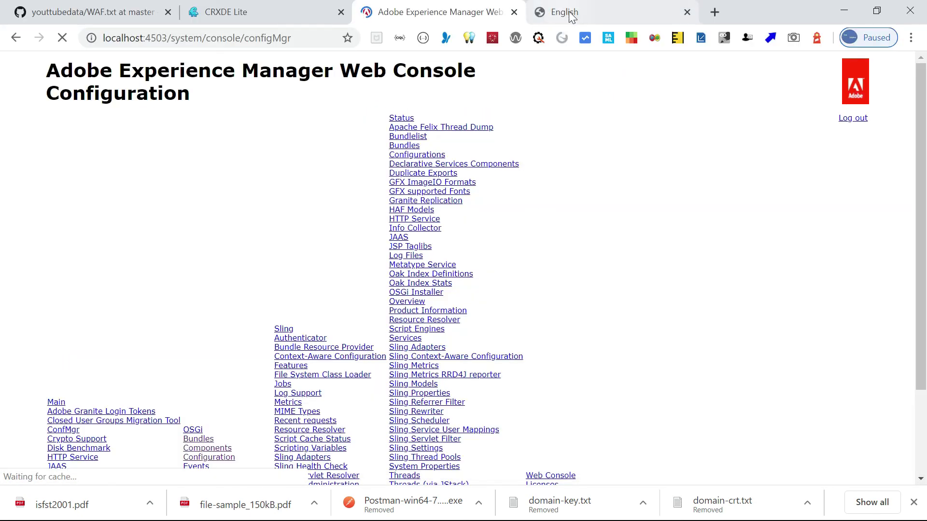
{"action": "left_click", "coordinate": [557, 11]}
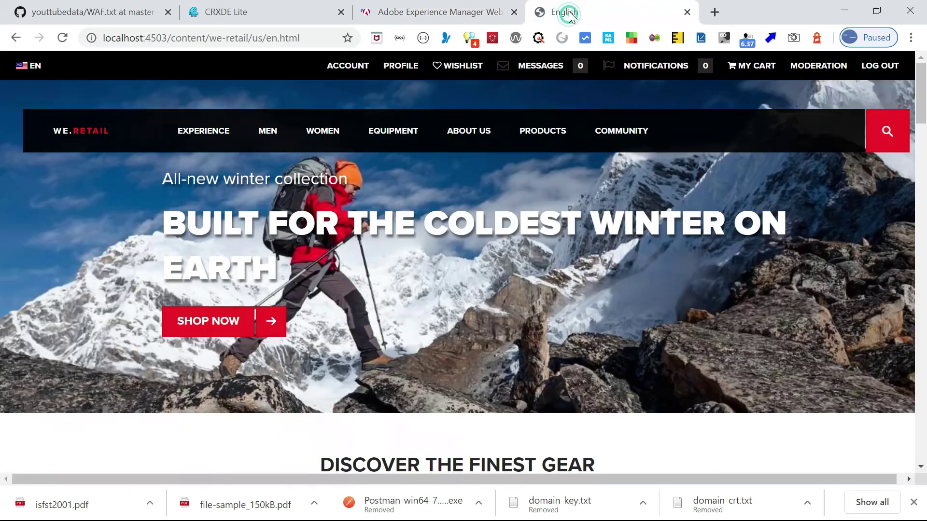
{"action": "left_click", "coordinate": [62, 40]}
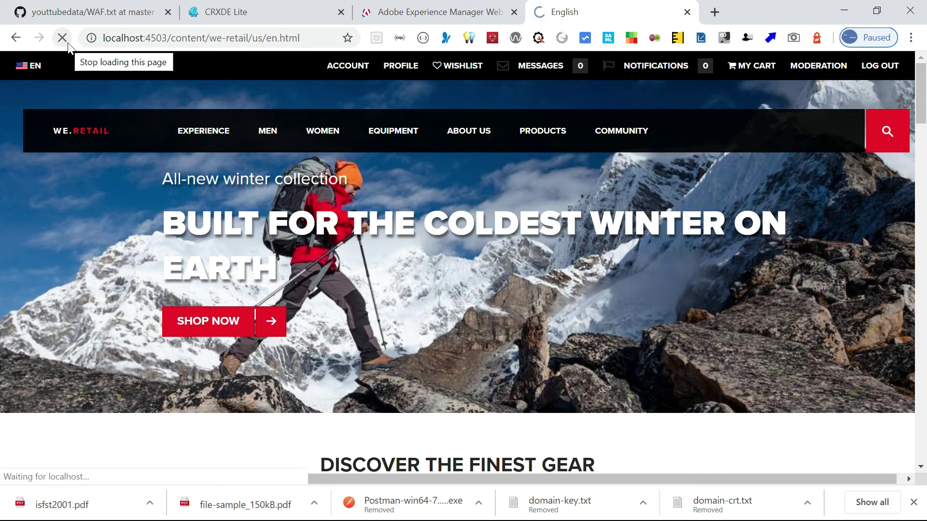
{"action": "key", "text": "alt+Tab"}
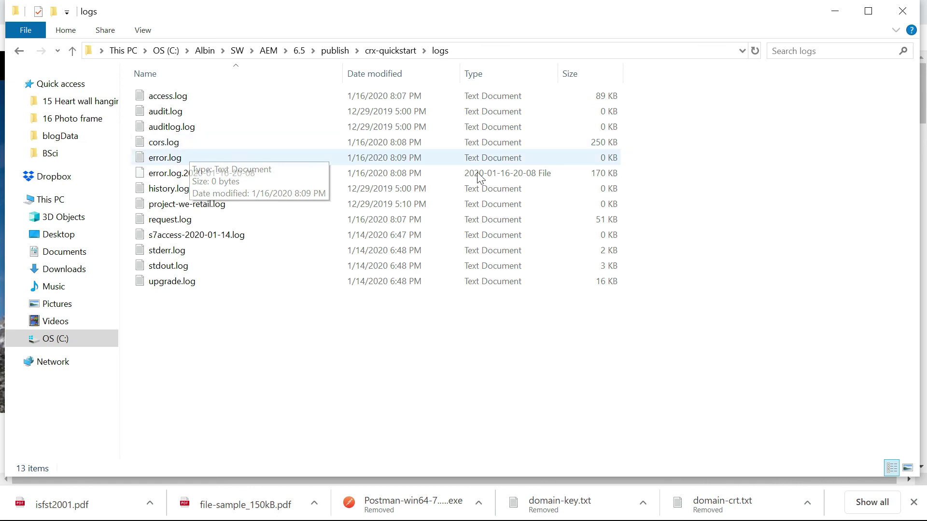
{"action": "mouse_move", "coordinate": [165, 158]}
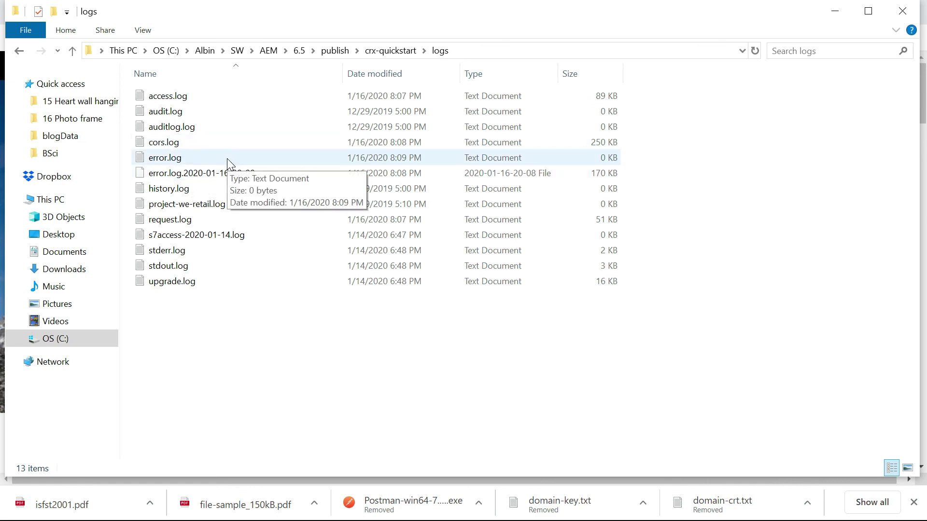
{"action": "key", "text": "alt+Tab"}
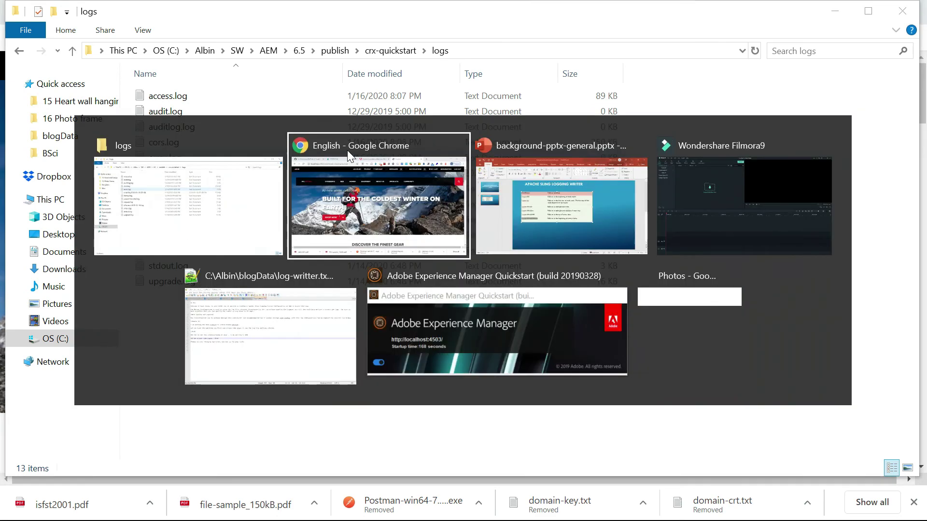
{"action": "key", "text": "alt+Tab"}
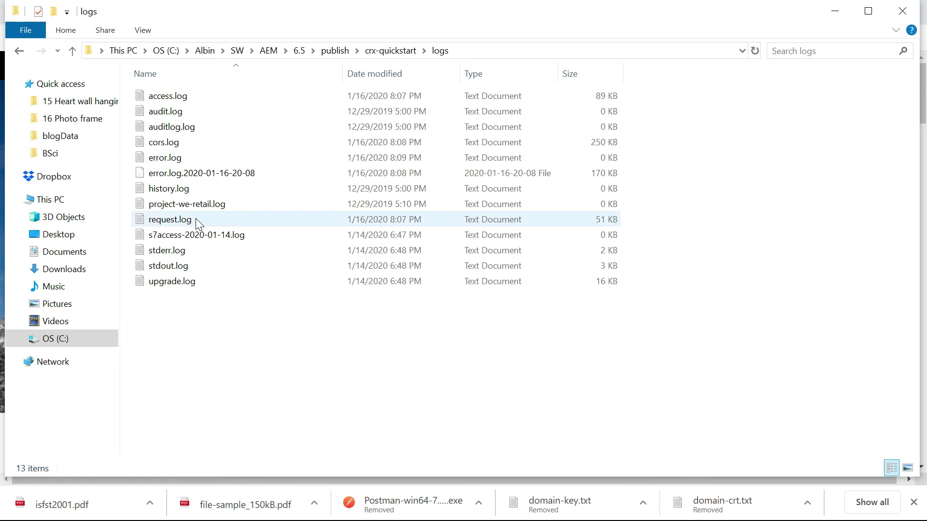